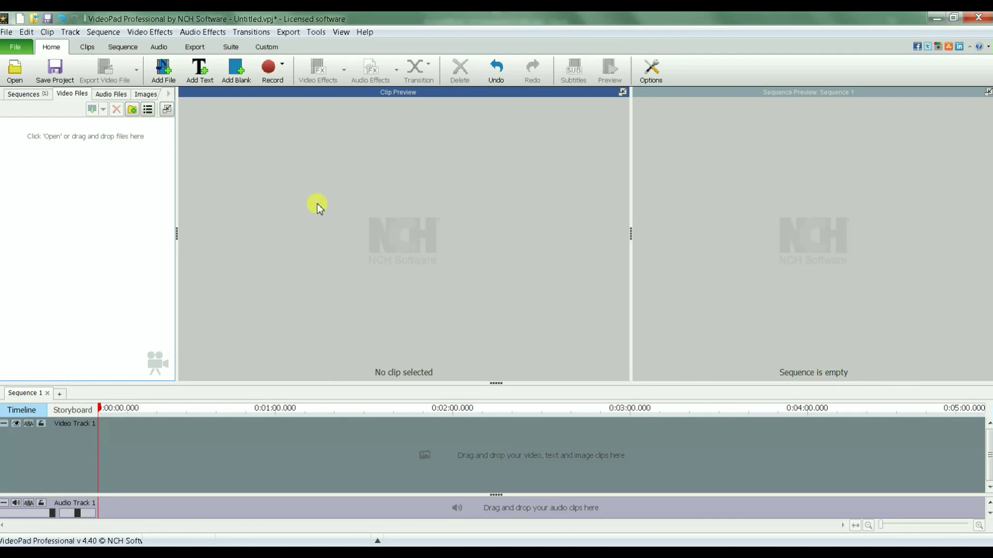
Add movie1.mp4 to the project and place it at the start of Video Track 1
left_click(48, 32)
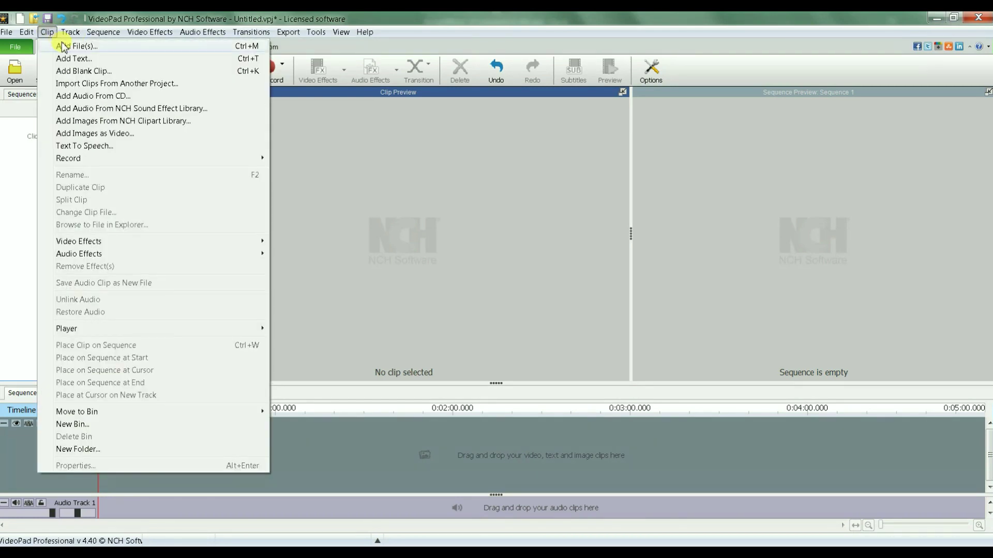
left_click(62, 47)
left_click(212, 133)
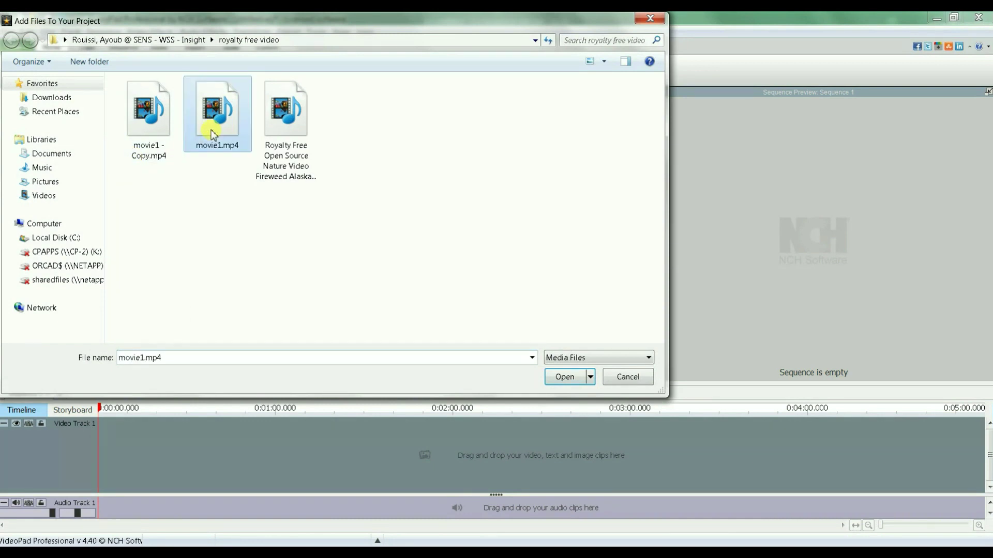
left_click(562, 377)
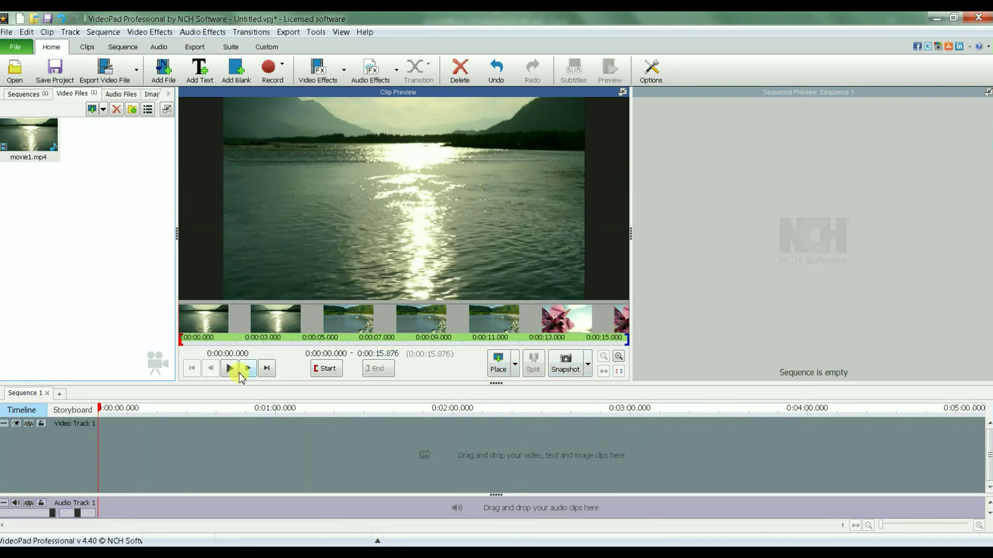
left_click(27, 146)
left_click_drag(27, 146, 111, 439)
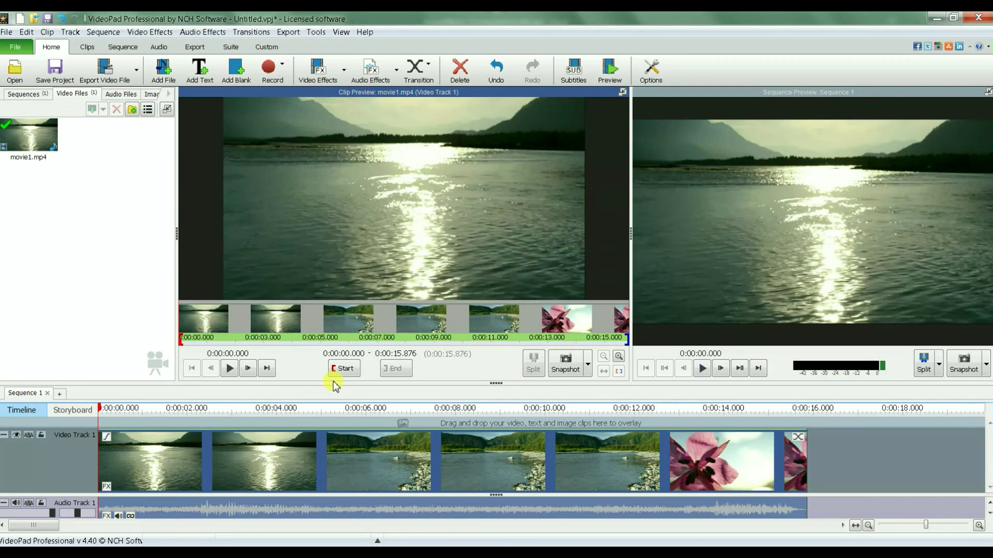
Play the clip through in the clip preview and return its playhead to about 0:00:07.883
left_click(231, 368)
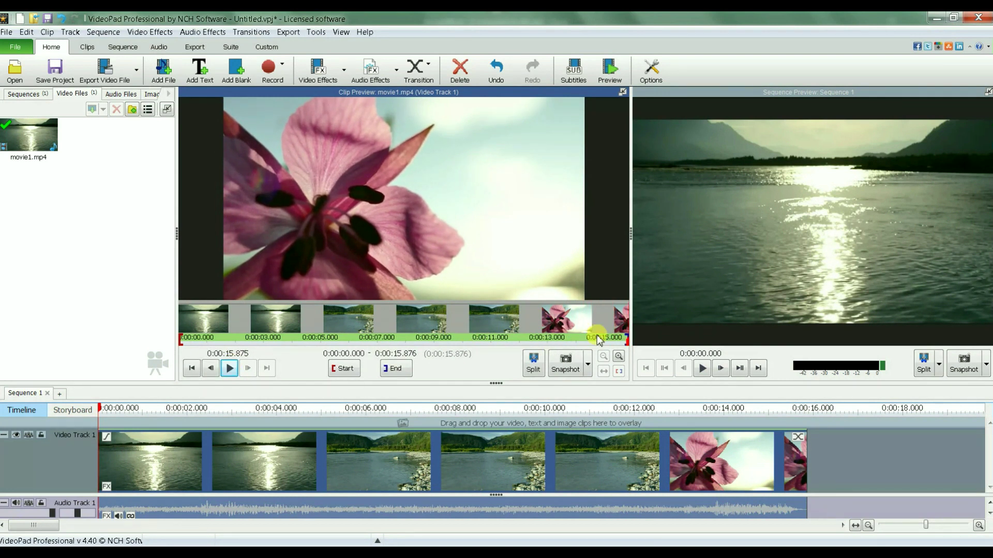
left_click_drag(624, 339, 401, 350)
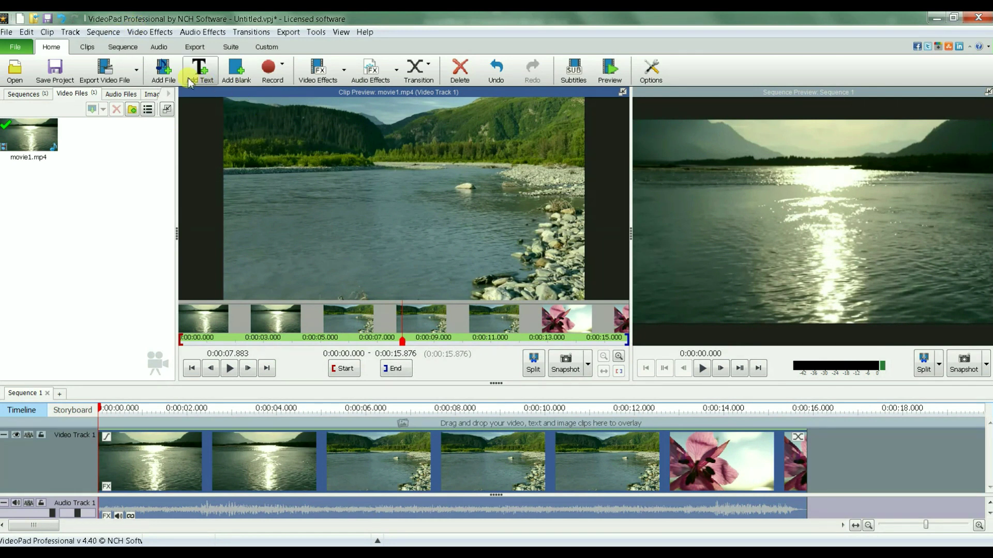
left_click(147, 33)
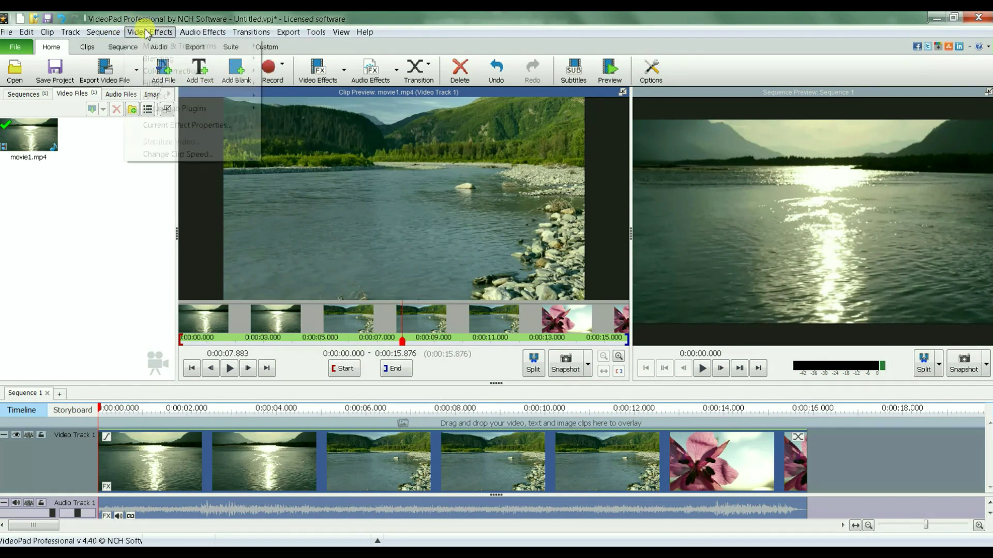
mouse_move(161, 46)
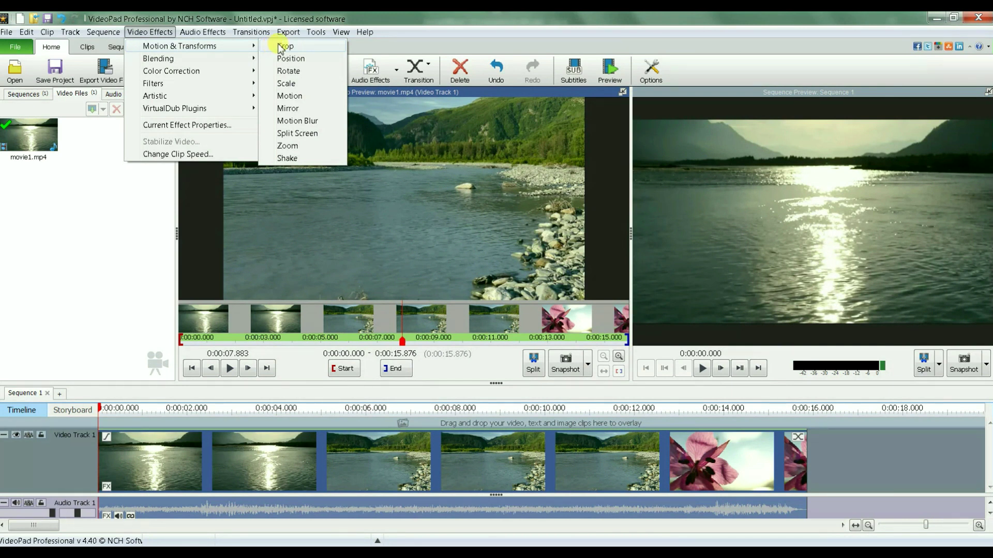
mouse_move(316, 31)
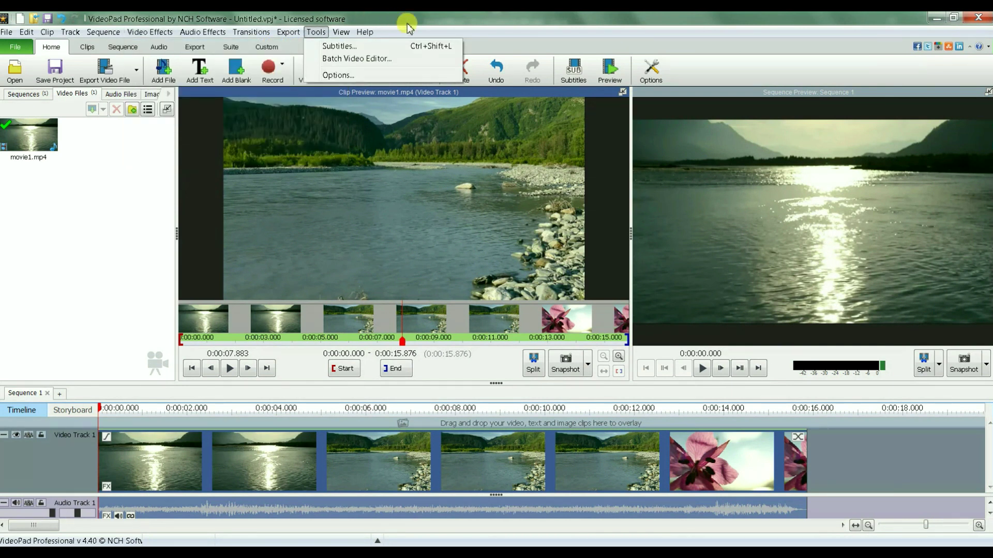
left_click(737, 45)
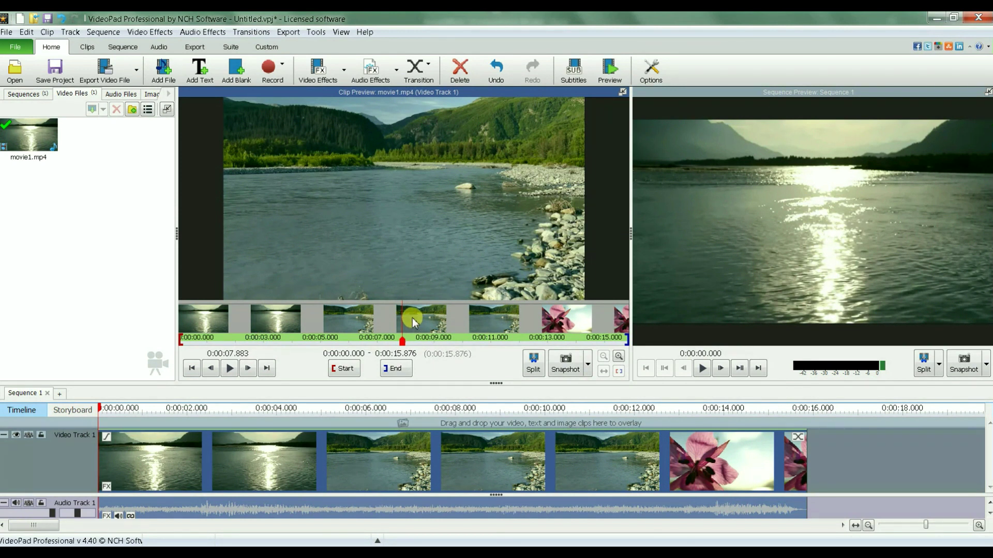
Split the clip at 0:00:04.901, on the first frame of the river scene
left_click(402, 341)
left_click_drag(401, 344, 318, 348)
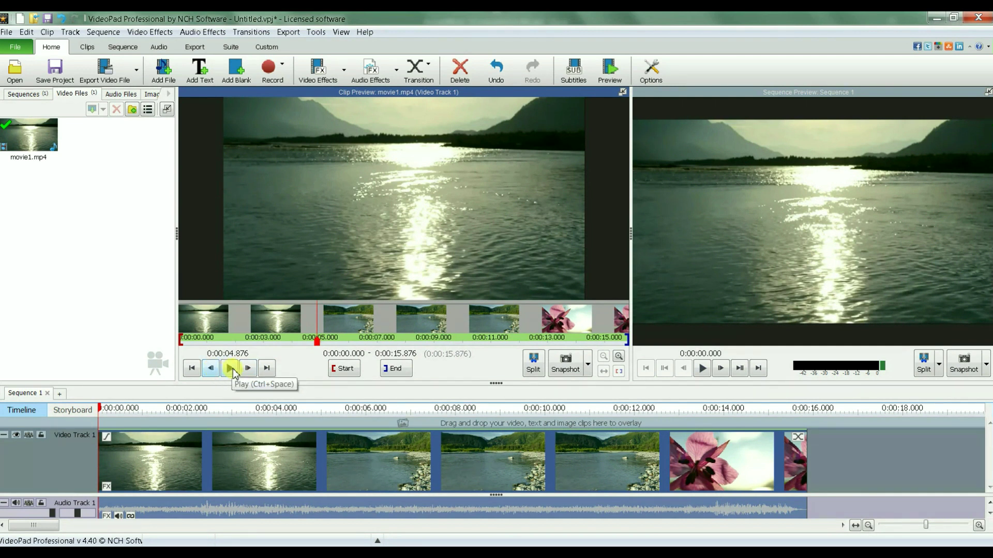
left_click(230, 371)
left_click(230, 369)
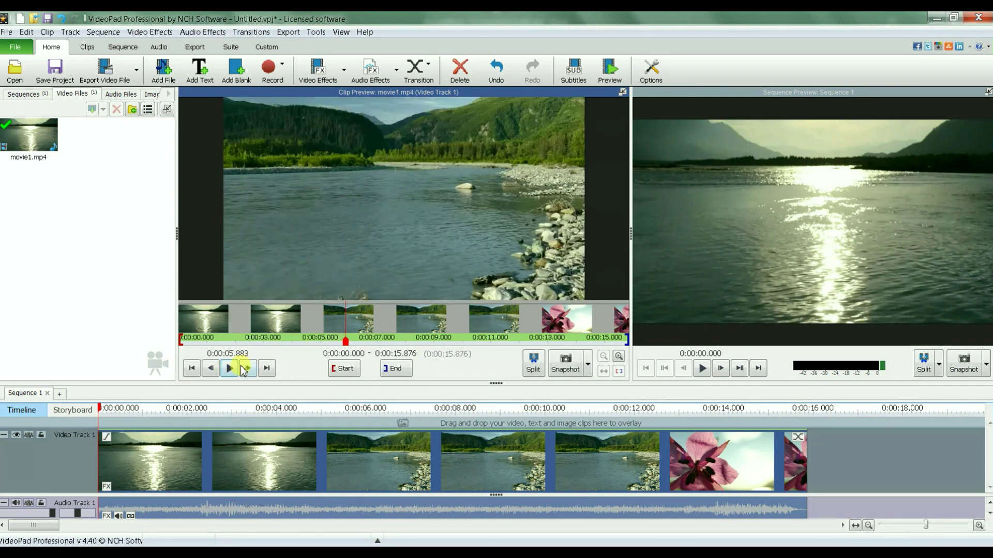
left_click_drag(343, 340, 318, 340)
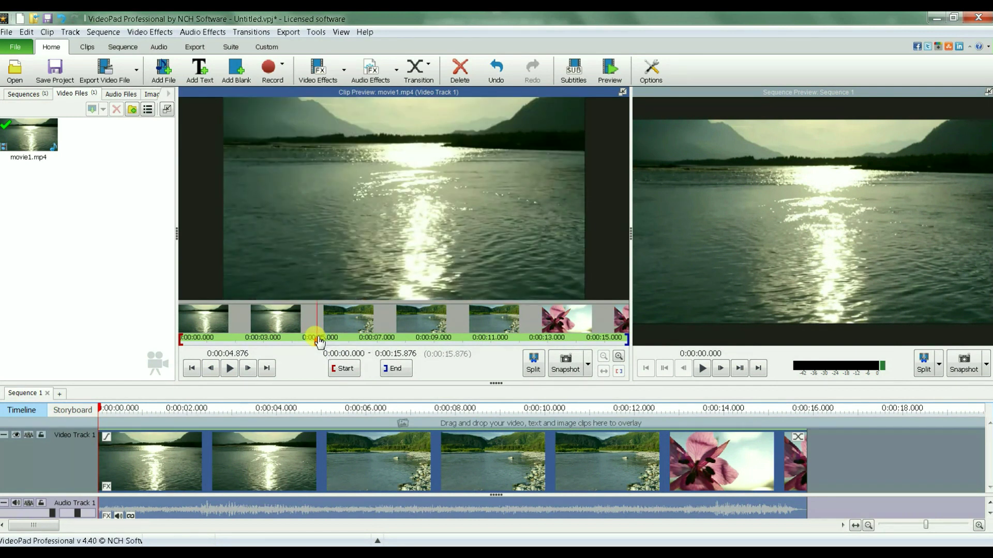
left_click(248, 368)
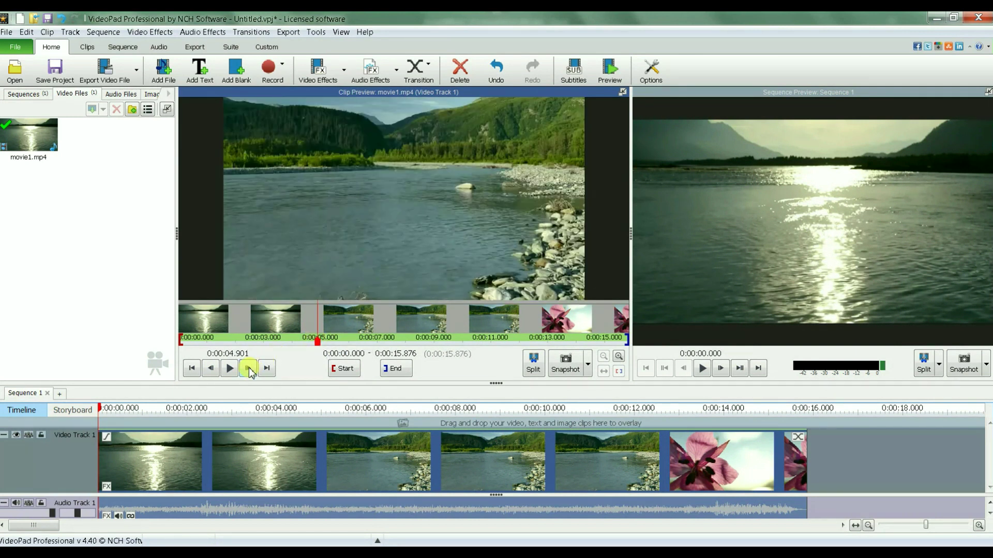
left_click(211, 368)
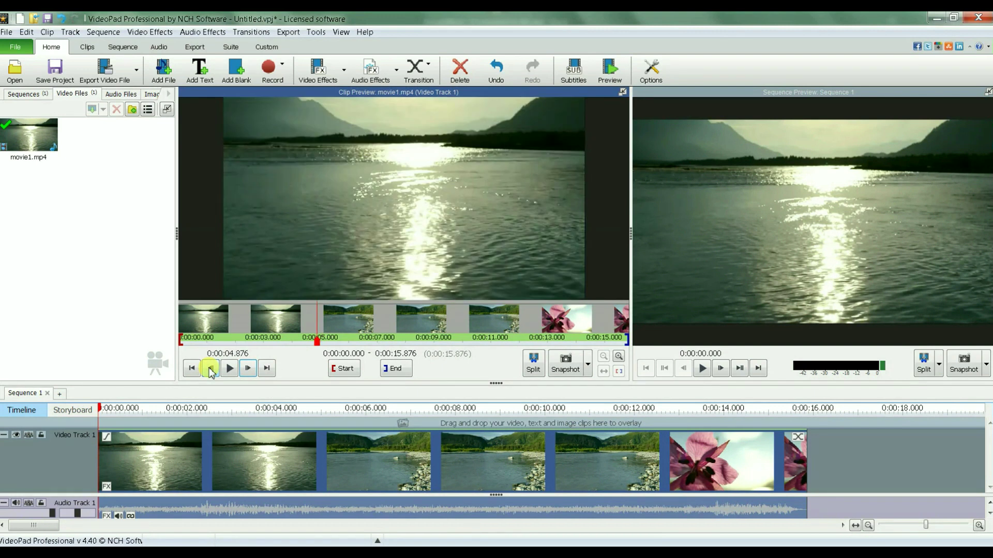
left_click(248, 368)
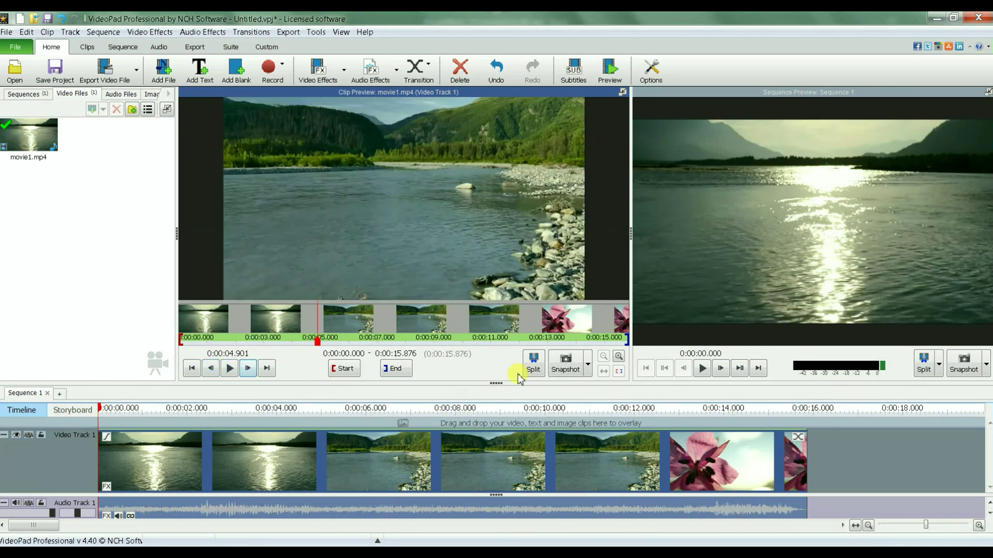
left_click(534, 368)
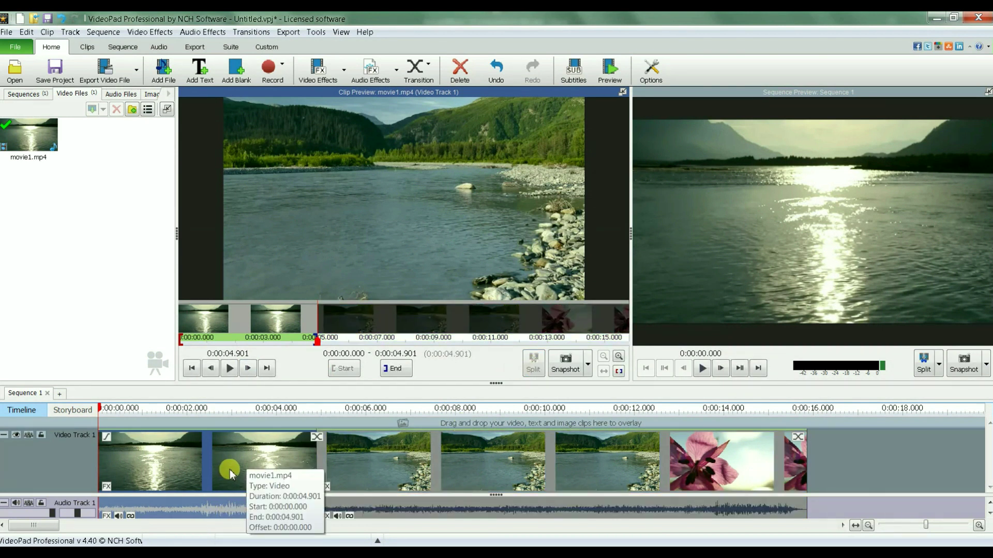
Select the second segment on the timeline and split it at 0:00:12.765, just before the flower scene
left_click(371, 464)
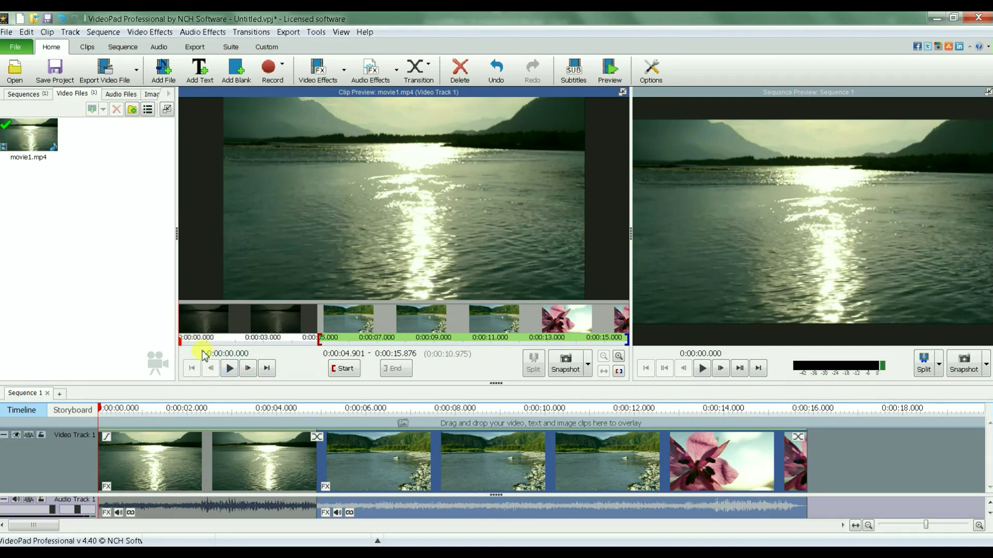
left_click(264, 340)
left_click_drag(278, 351, 542, 327)
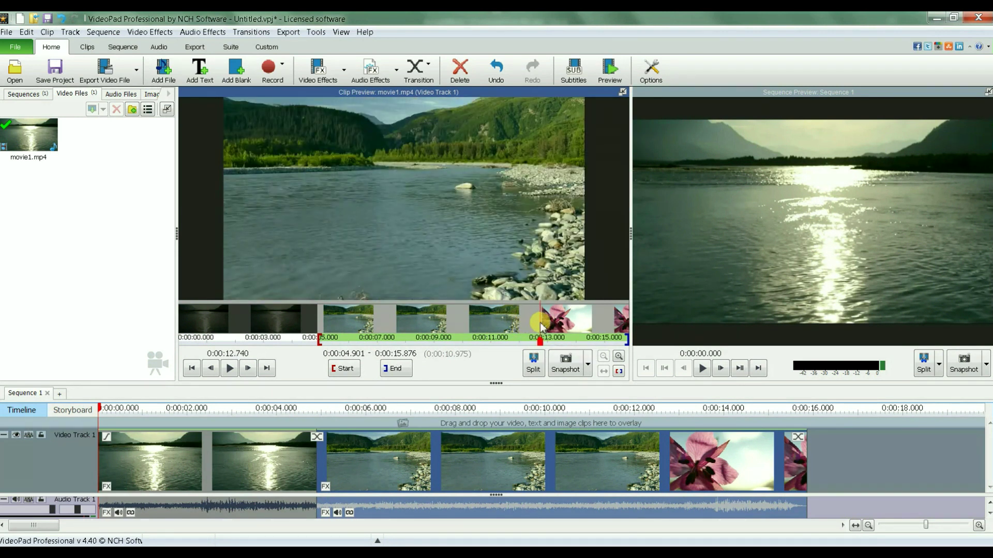
left_click(249, 369)
left_click(250, 370)
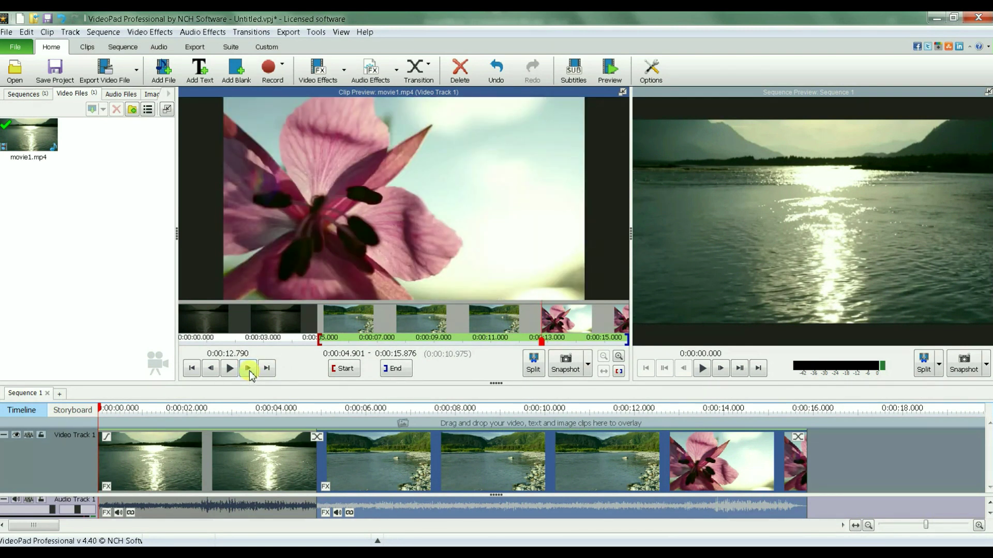
left_click(211, 369)
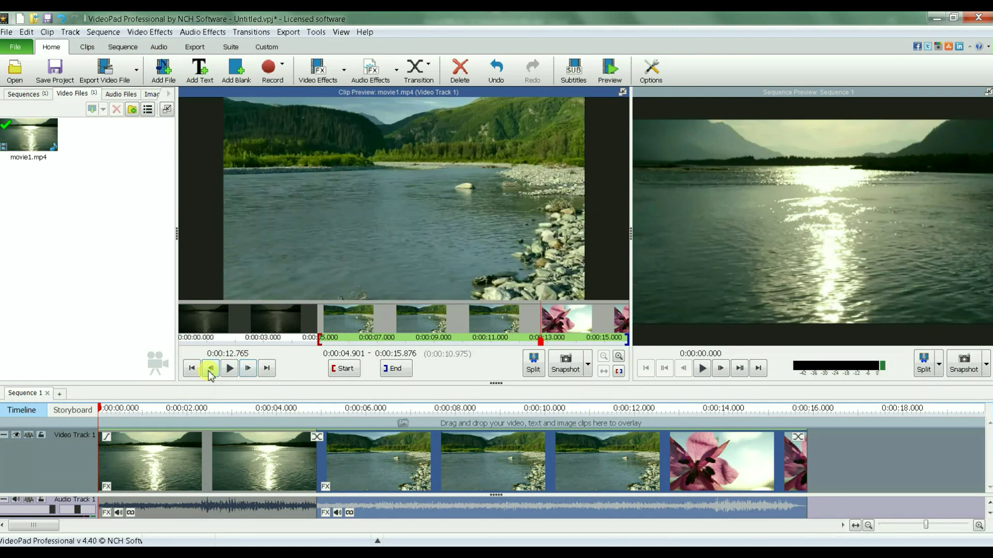
left_click(531, 369)
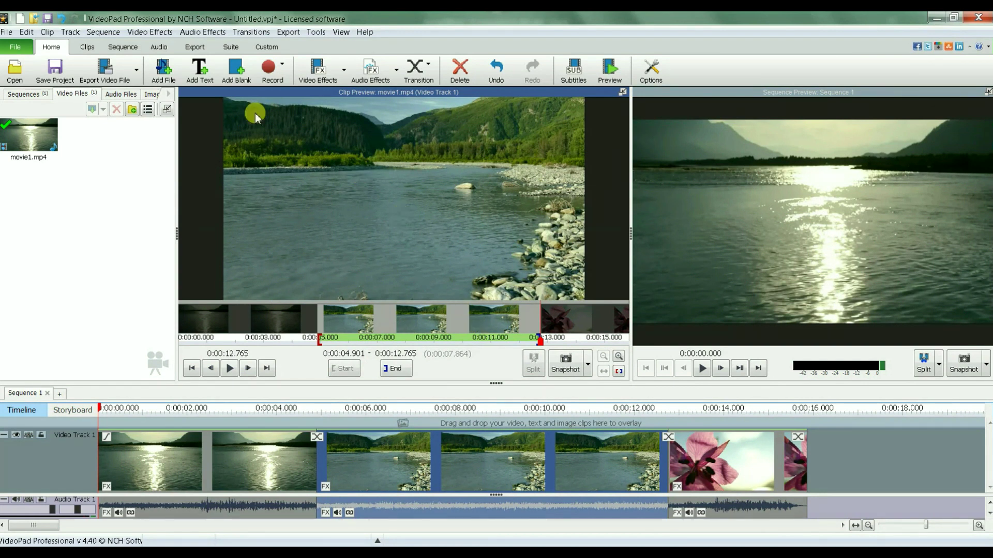
Apply a Crop effect to the middle river segment with X1 50.00, Y1 22.31, X2 85.30 and Y2 63.33
left_click(165, 36)
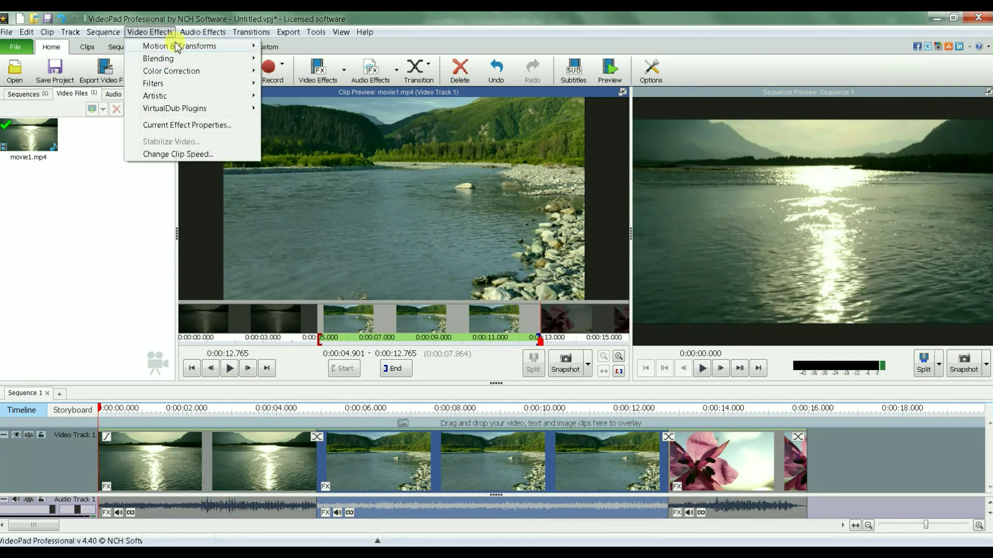
mouse_move(178, 47)
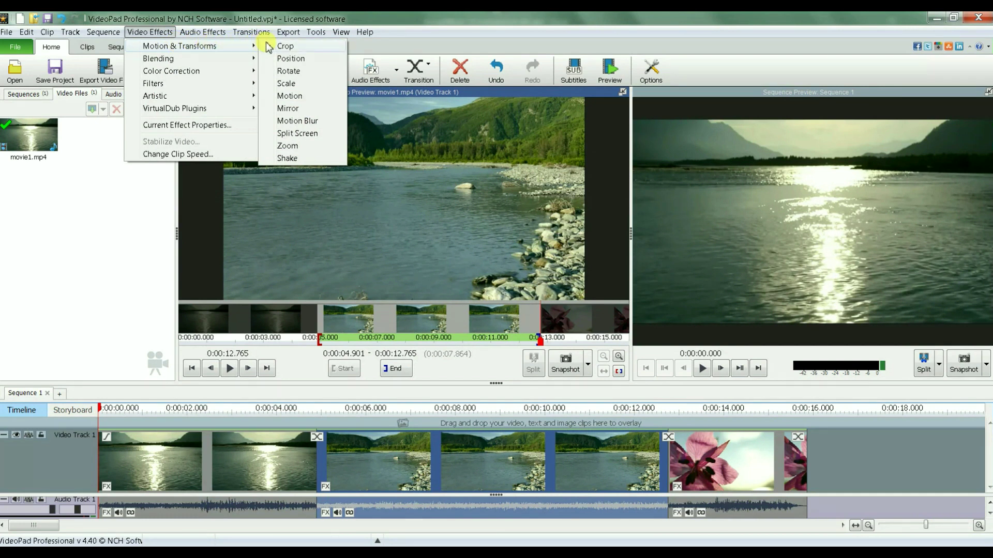
left_click(285, 46)
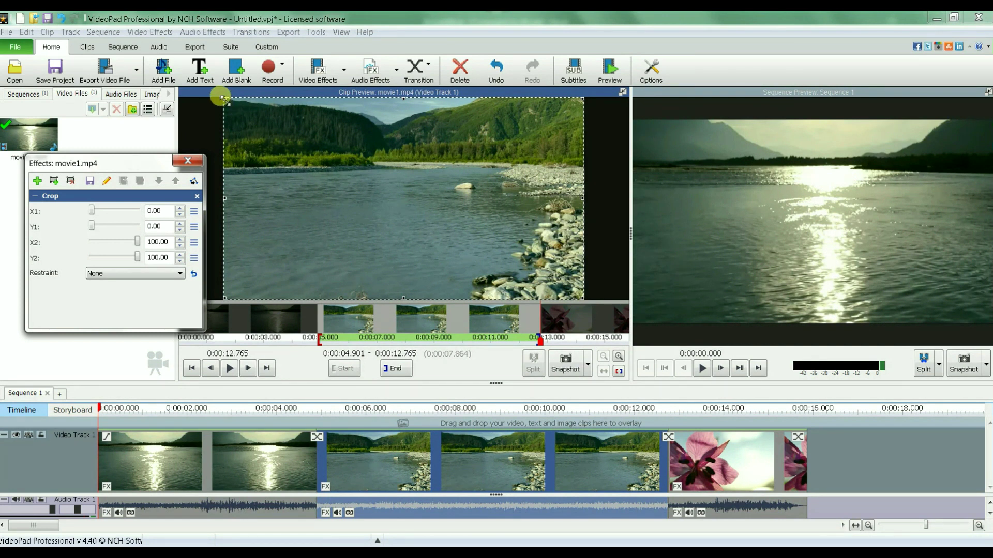
left_click_drag(223, 98, 225, 103)
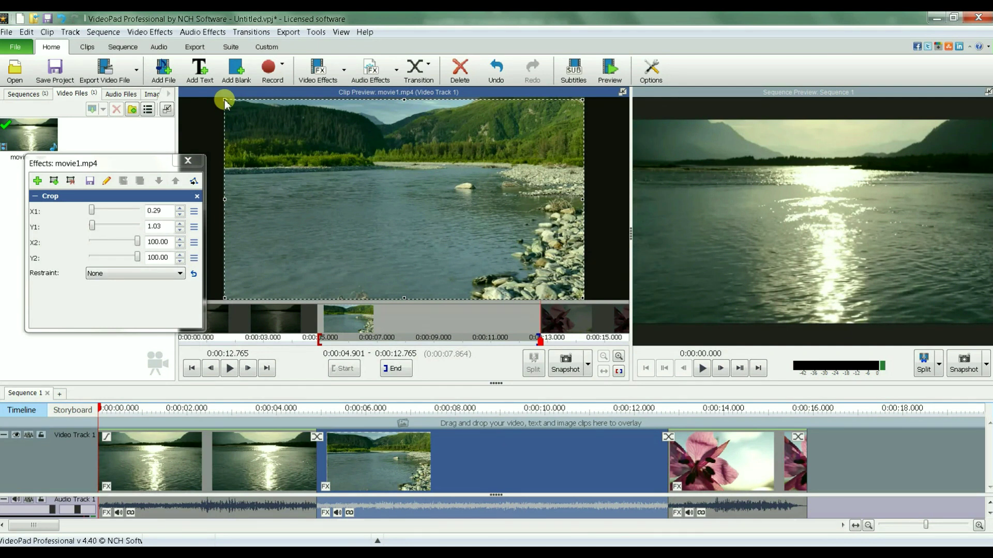
left_click_drag(226, 103, 405, 145)
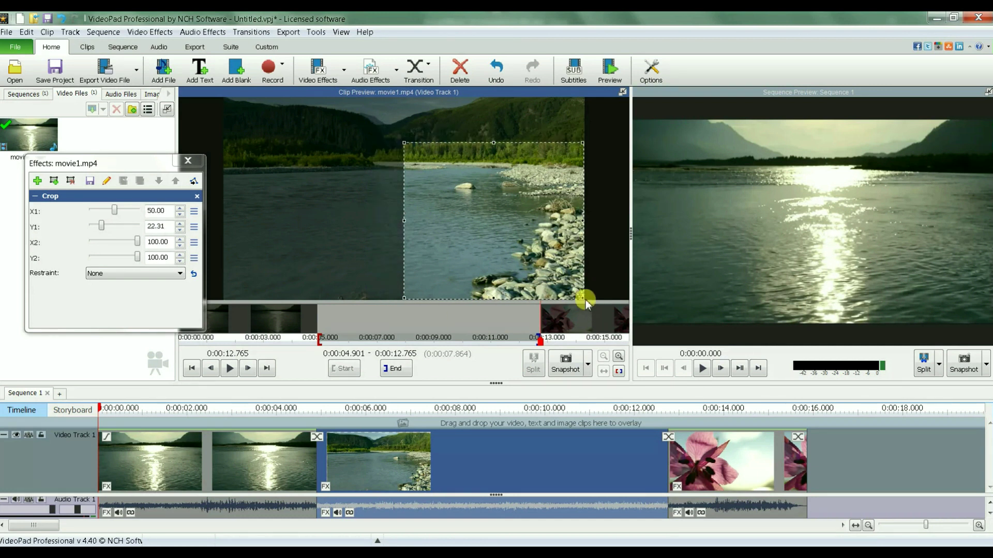
left_click_drag(582, 296, 532, 225)
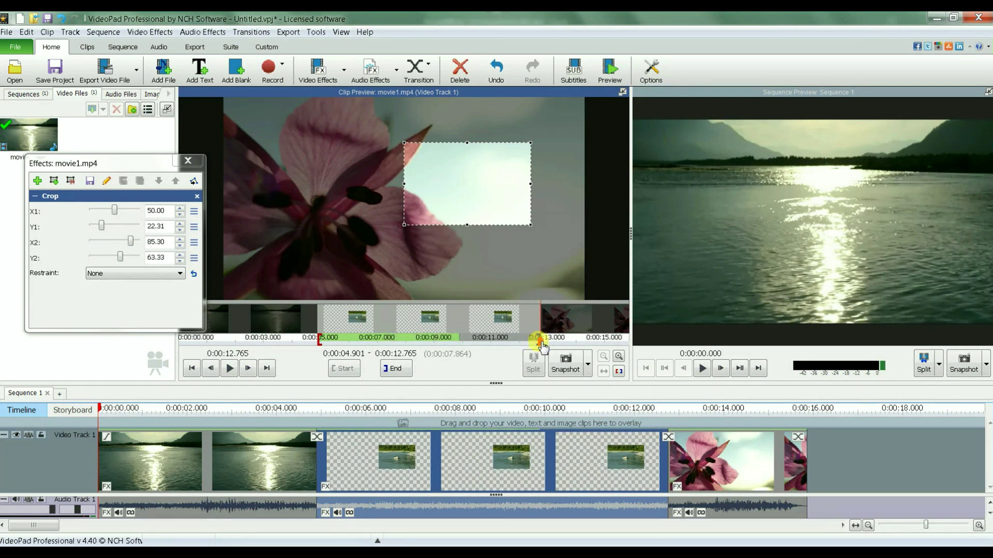
Check the cropped segment in the clip preview at 0:00:10.761, play the whole sequence, and return its playhead to 0:00:09.381
left_click_drag(541, 344, 486, 348)
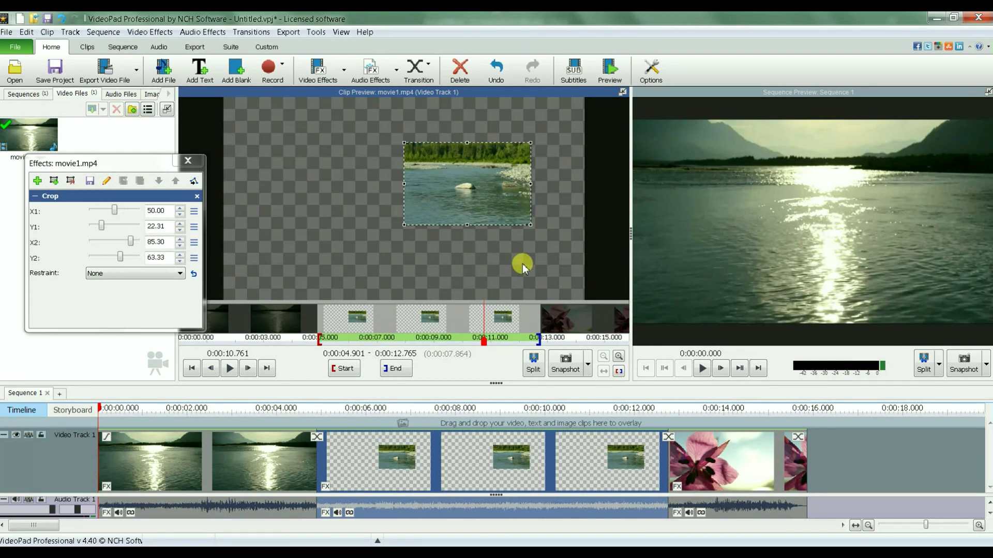
left_click(702, 368)
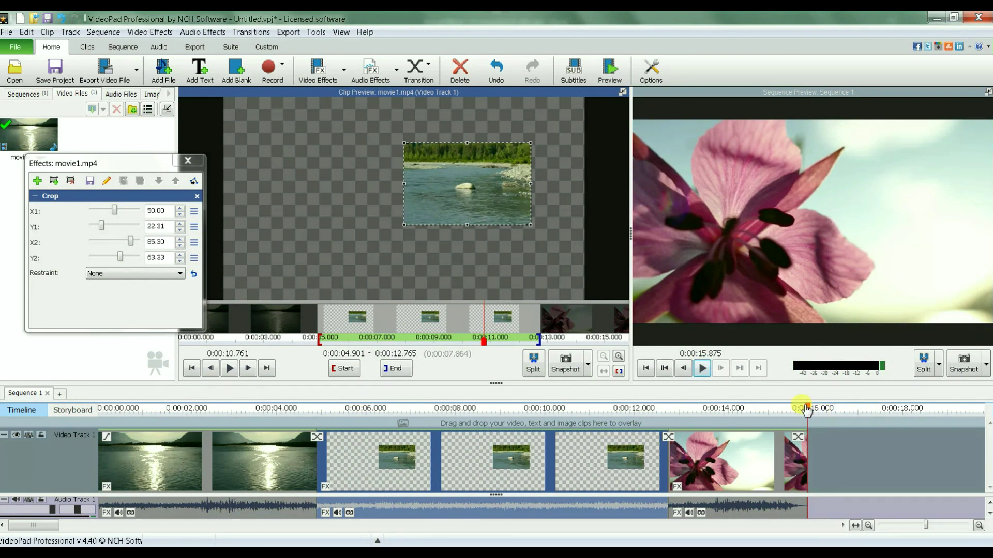
left_click_drag(807, 410, 518, 411)
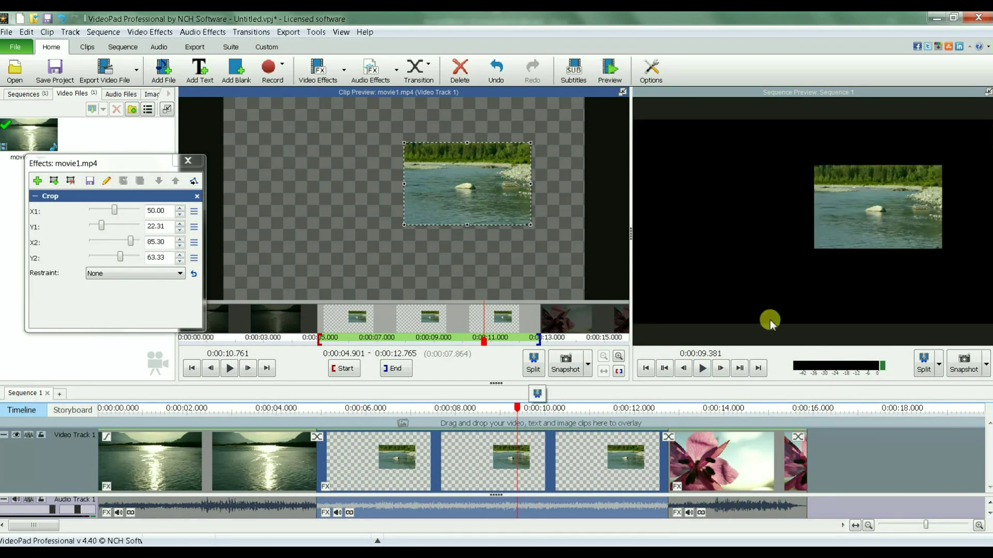
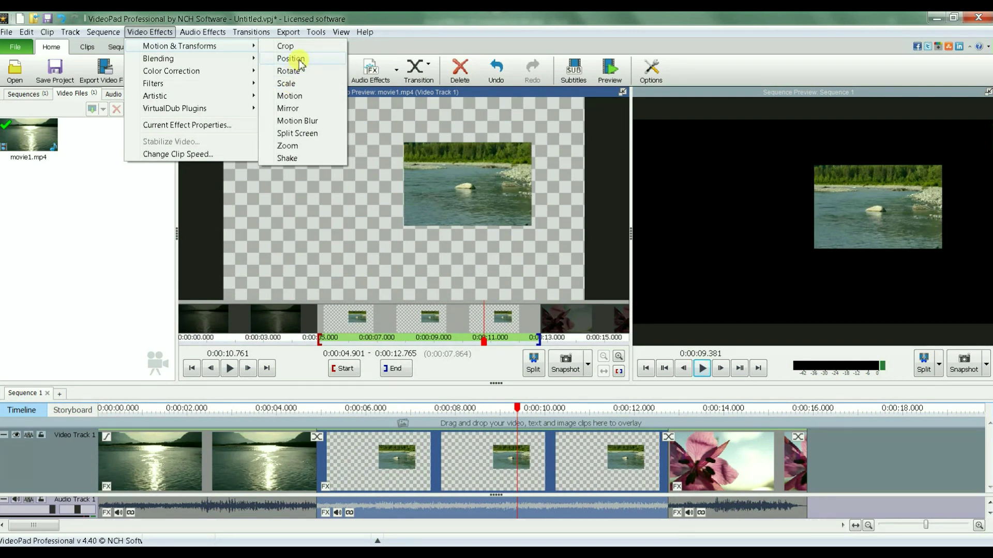
Add a Position effect to the cropped river segment and set its horizontal offset to 0.30
left_click(298, 61)
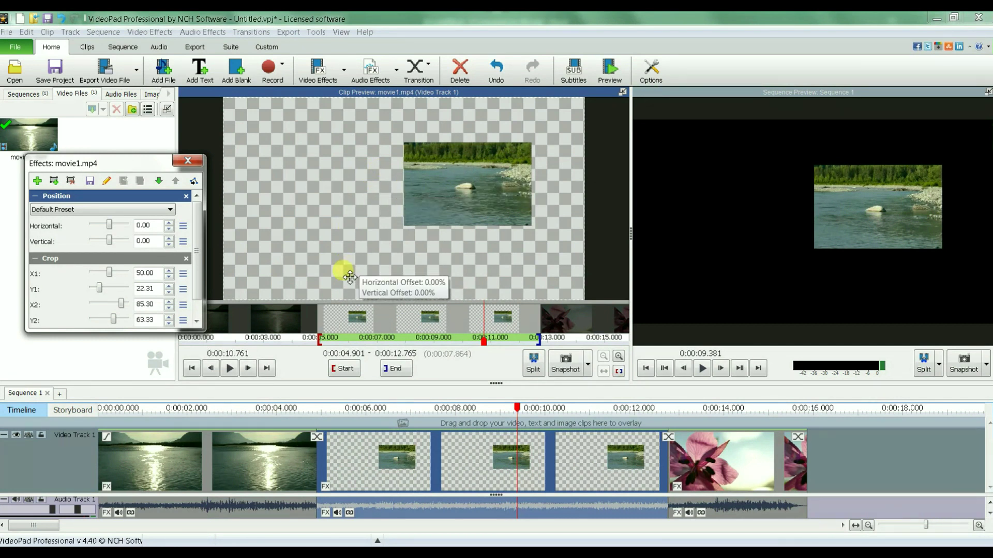
left_click(169, 224)
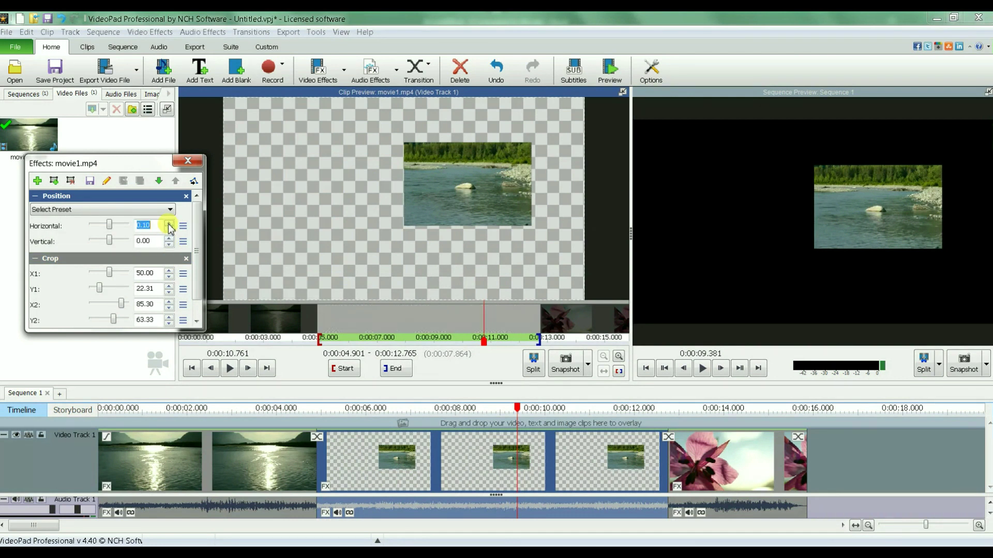
left_click(169, 224)
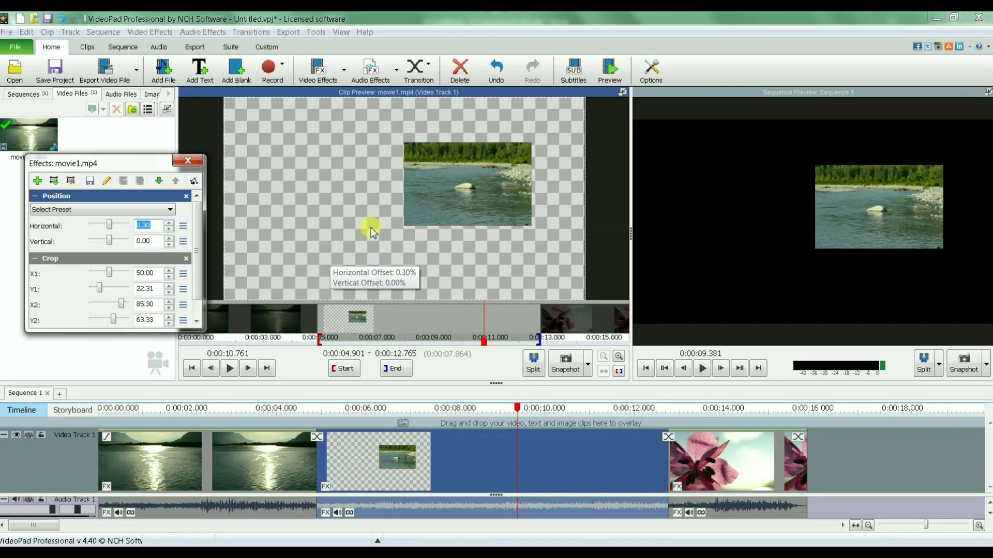
Raise the Position effect's horizontal offset on the river segment to 1.00
left_click(169, 224)
left_click(169, 223)
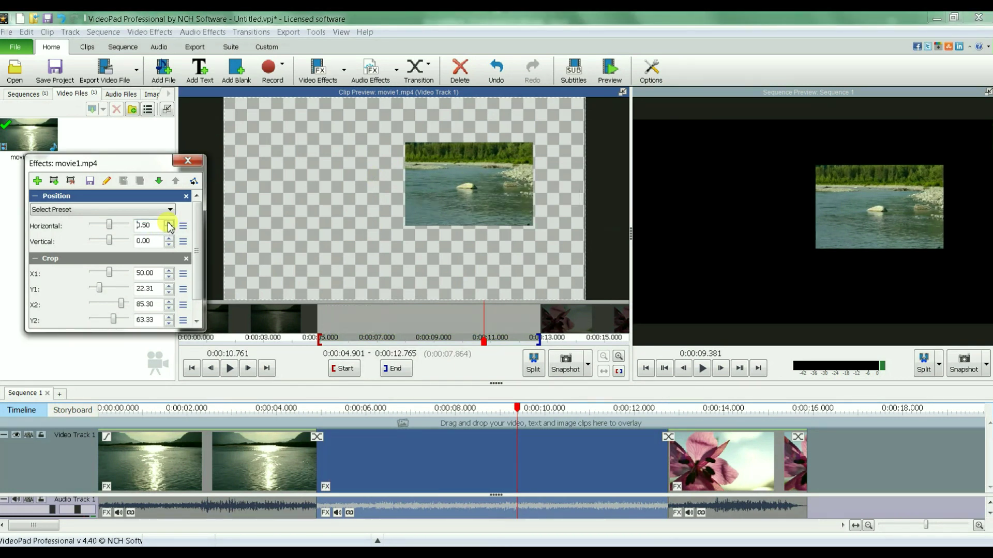
left_click(169, 224)
left_click(169, 224)
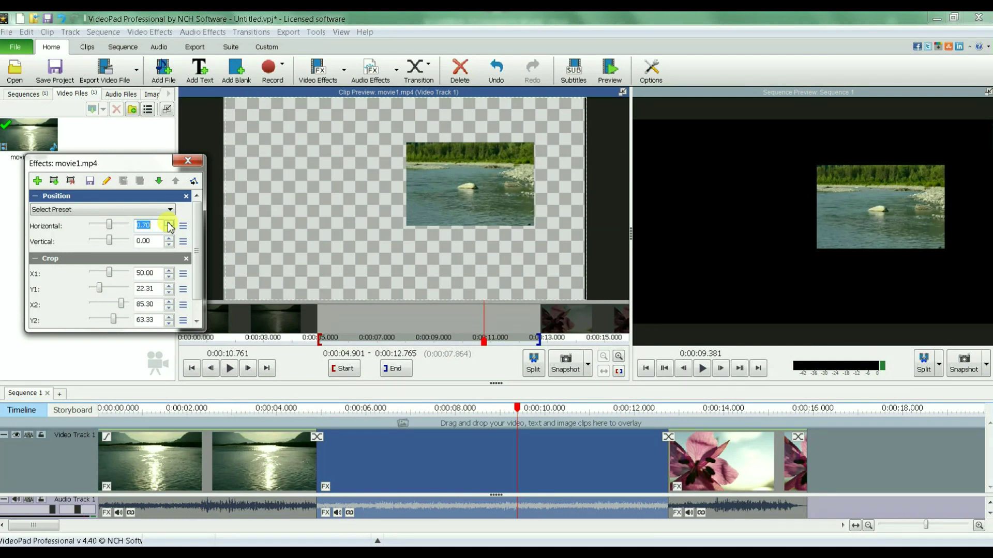
left_click(169, 224)
left_click(169, 224)
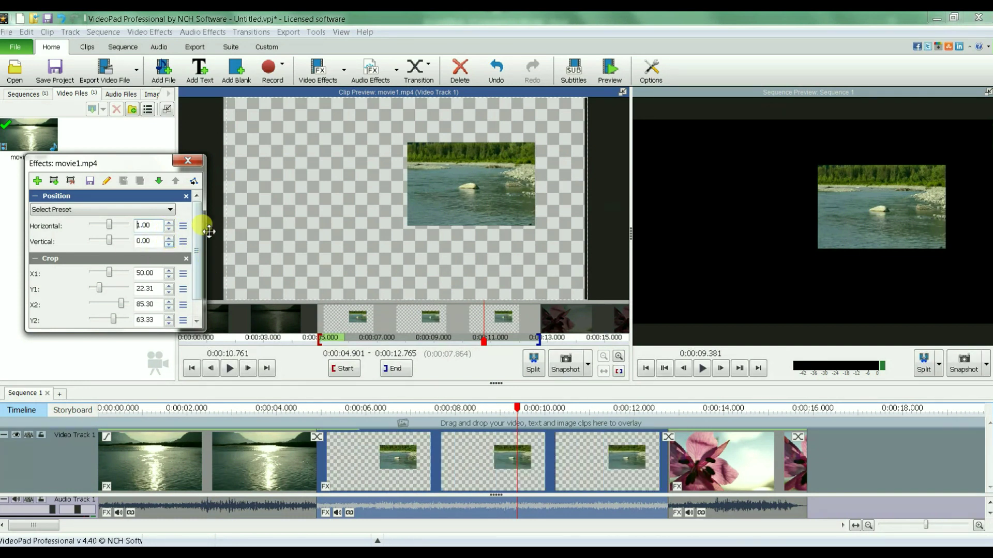
scroll(197, 251, "down", 1)
scroll(197, 251, "up", 1)
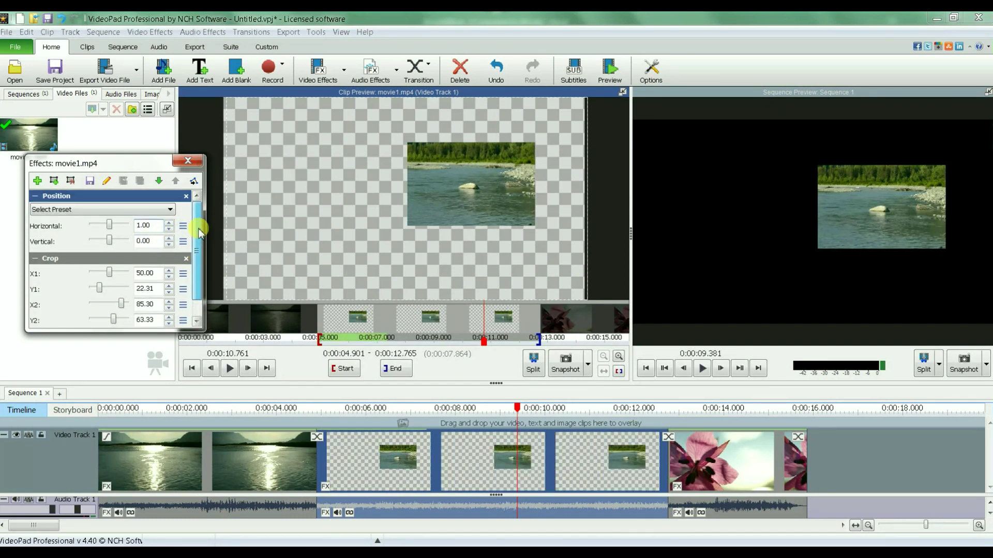
Lower the Position effect's vertical offset on the river segment to -1.30
left_click(169, 244)
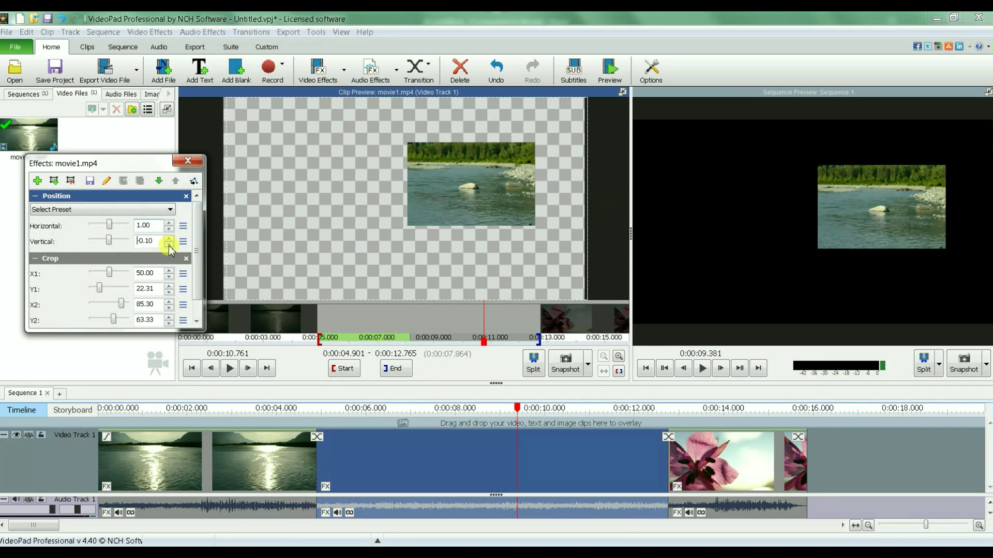
left_click(169, 245)
left_click(169, 245)
left_click(169, 244)
left_click(169, 244)
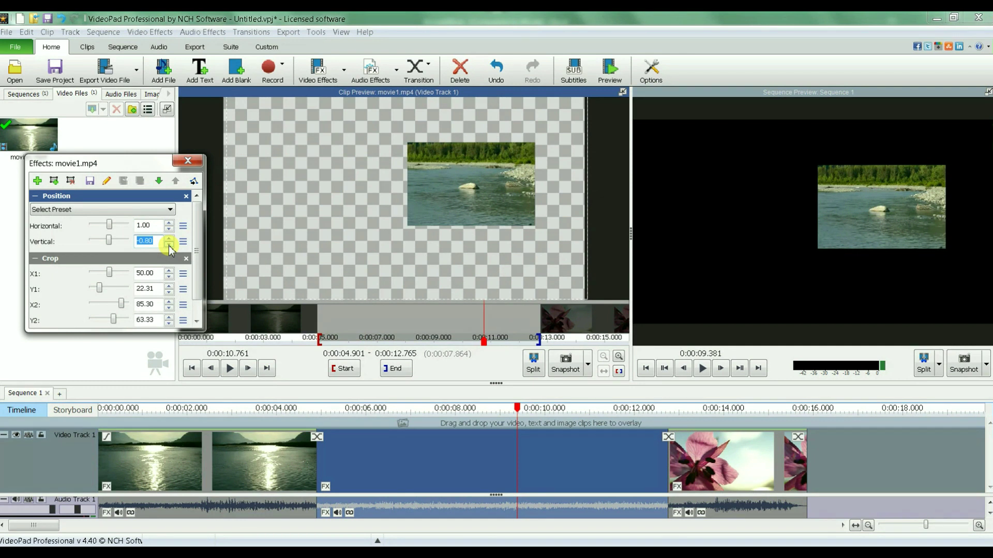
left_click(169, 246)
left_click(169, 246)
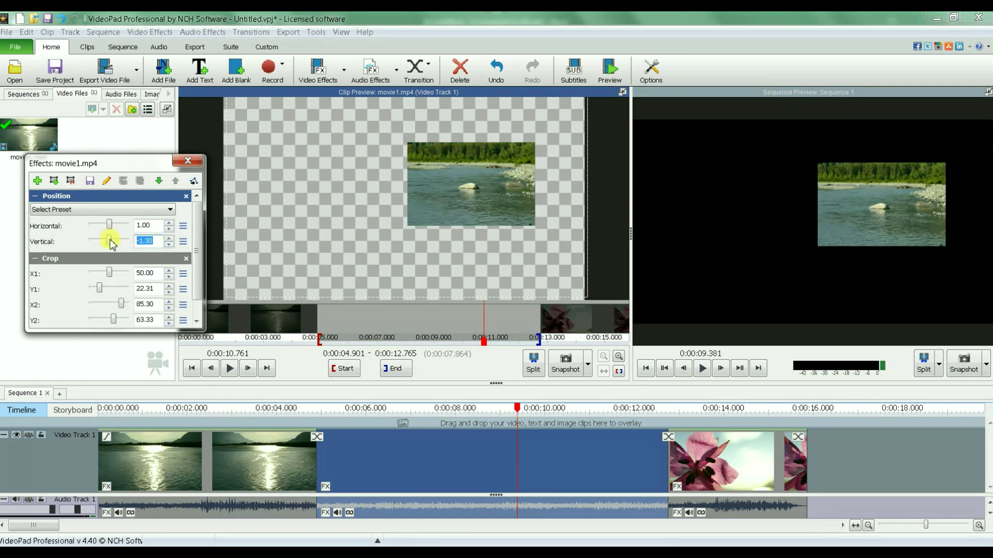
Set the Position effect's vertical offset to 12.00 and horizontal offset to -14.00, and close the effects window
left_click_drag(110, 241, 112, 242)
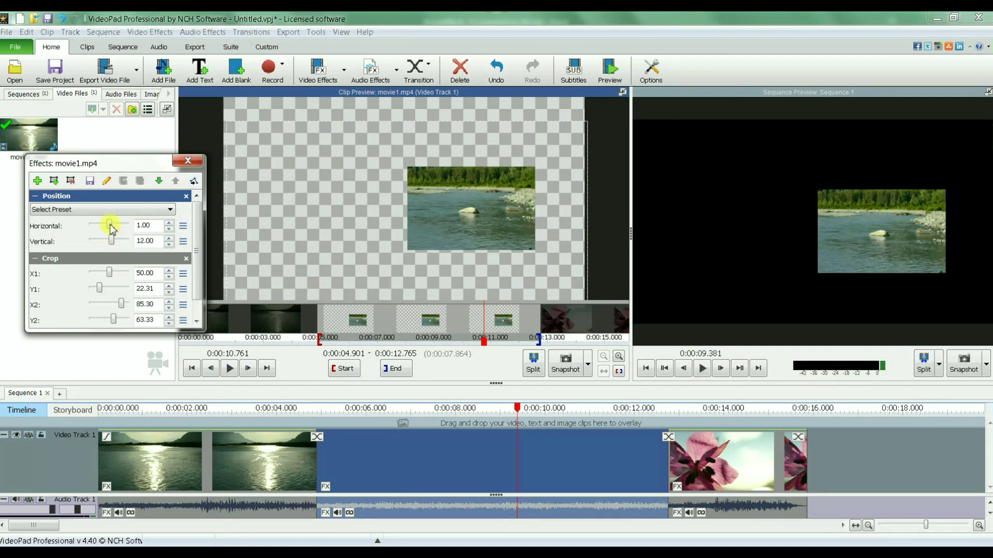
left_click_drag(110, 226, 107, 224)
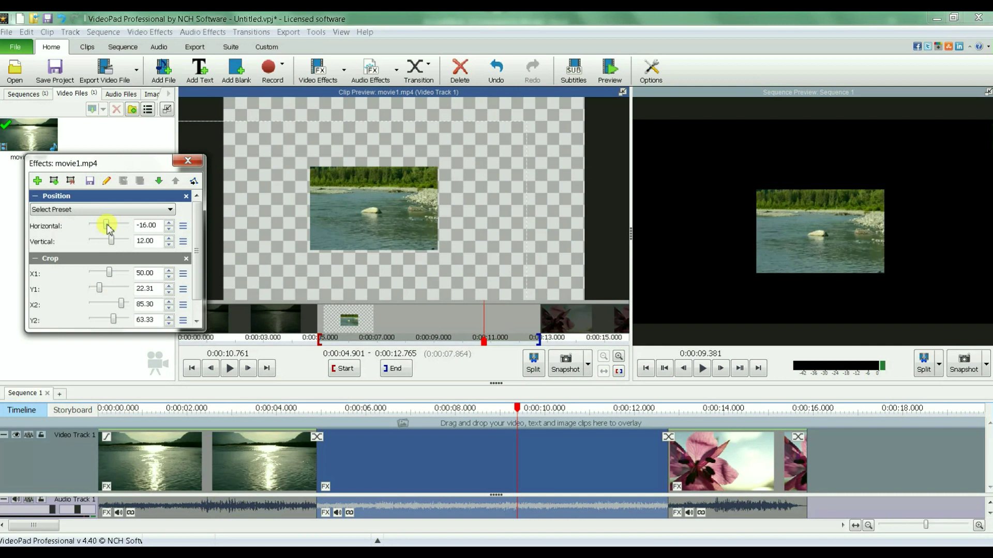
left_click_drag(108, 224, 110, 224)
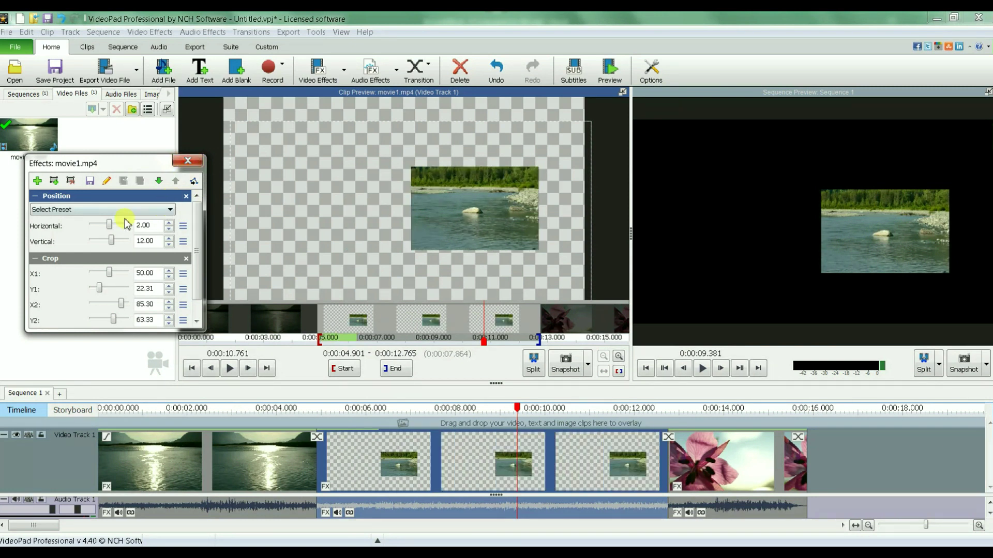
left_click_drag(112, 232, 110, 230)
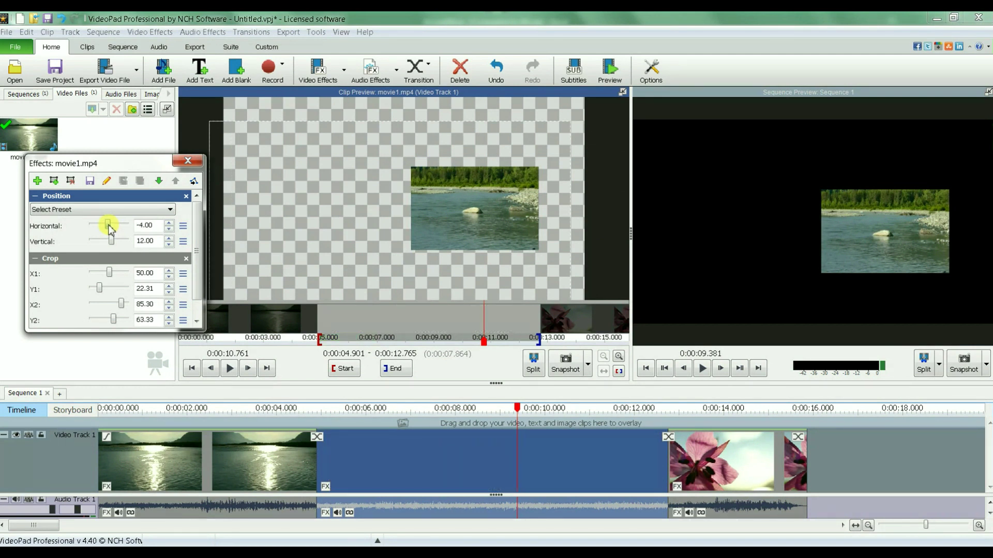
left_click_drag(109, 228, 109, 228)
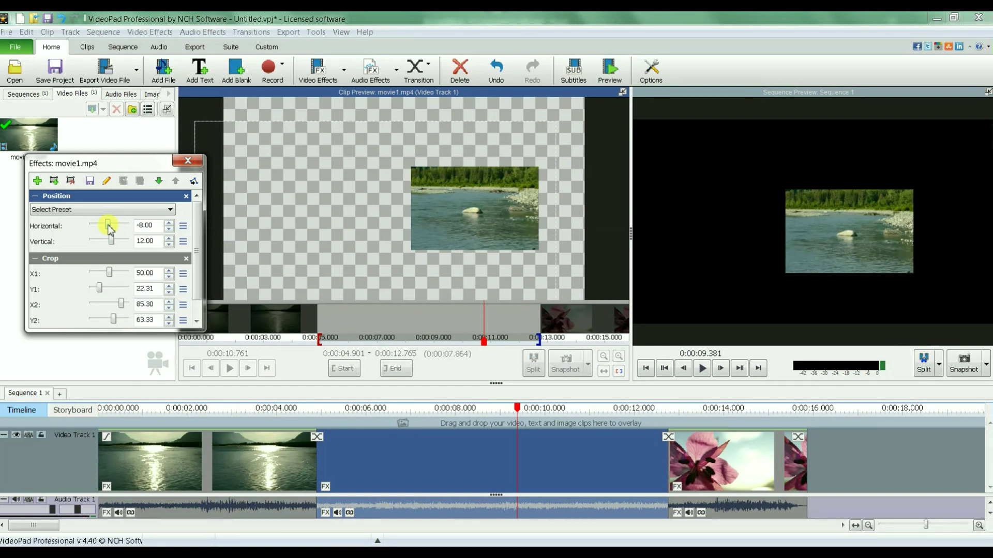
left_click_drag(108, 224, 104, 225)
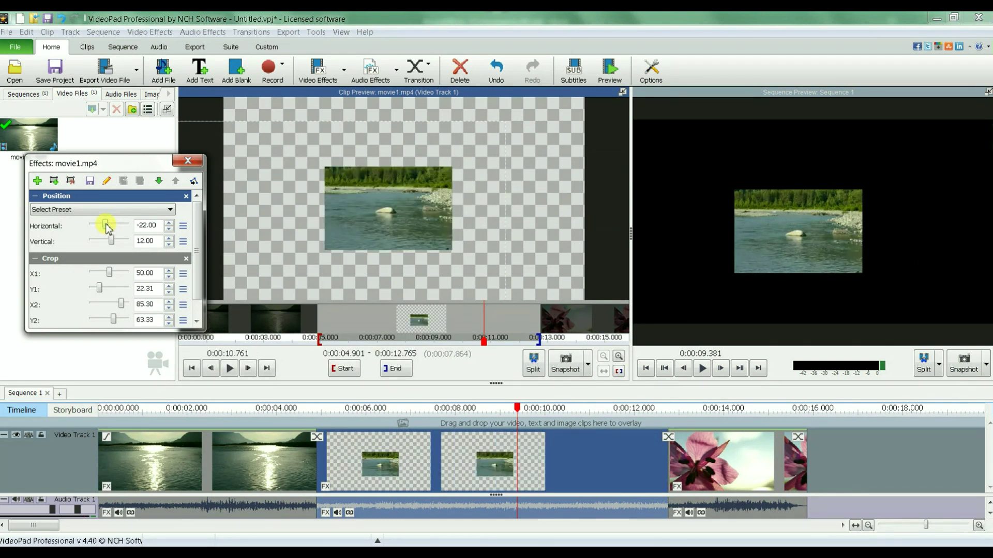
left_click_drag(105, 224, 106, 223)
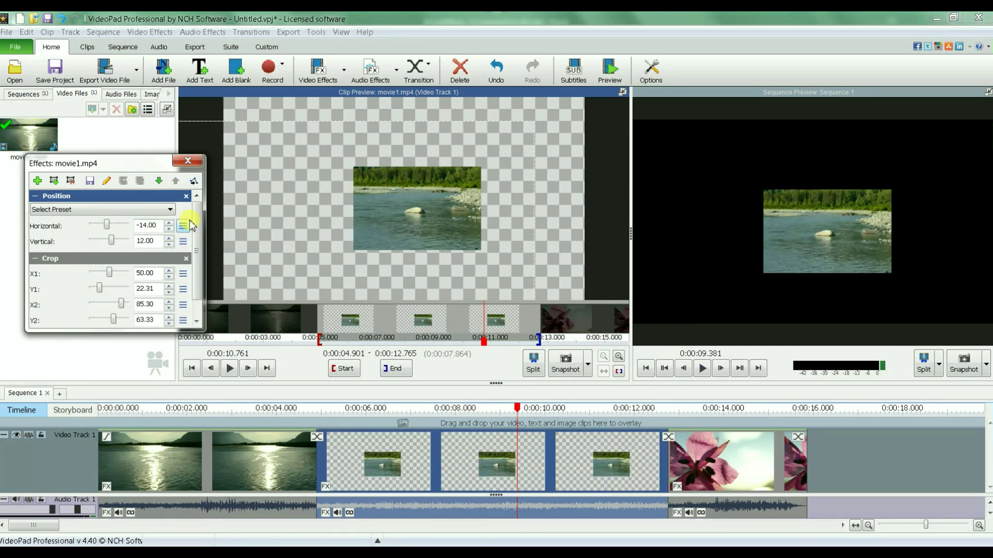
left_click(196, 164)
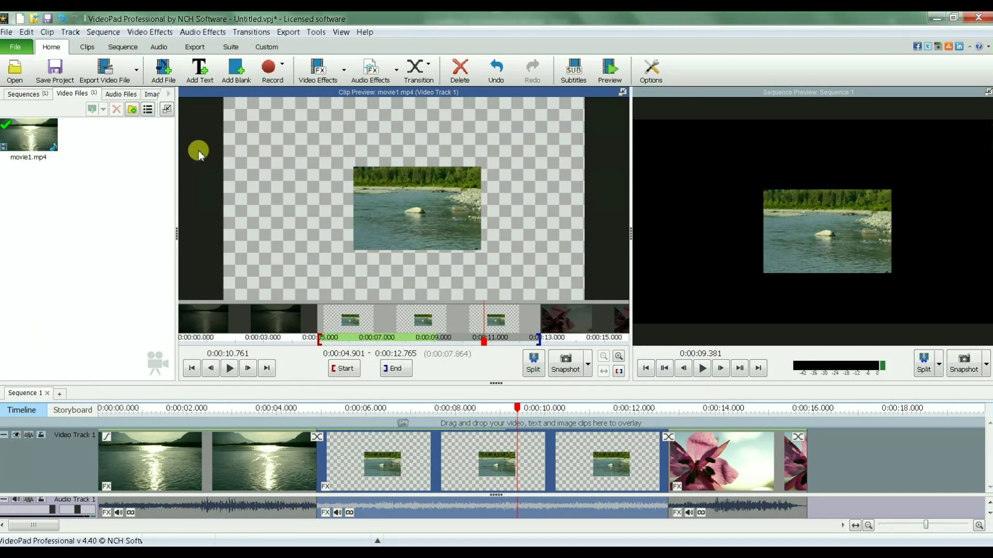
Add a Scale effect to the river segment with horizontal and vertical scale 1.77, and lower its Position horizontal offset slightly
left_click(205, 33)
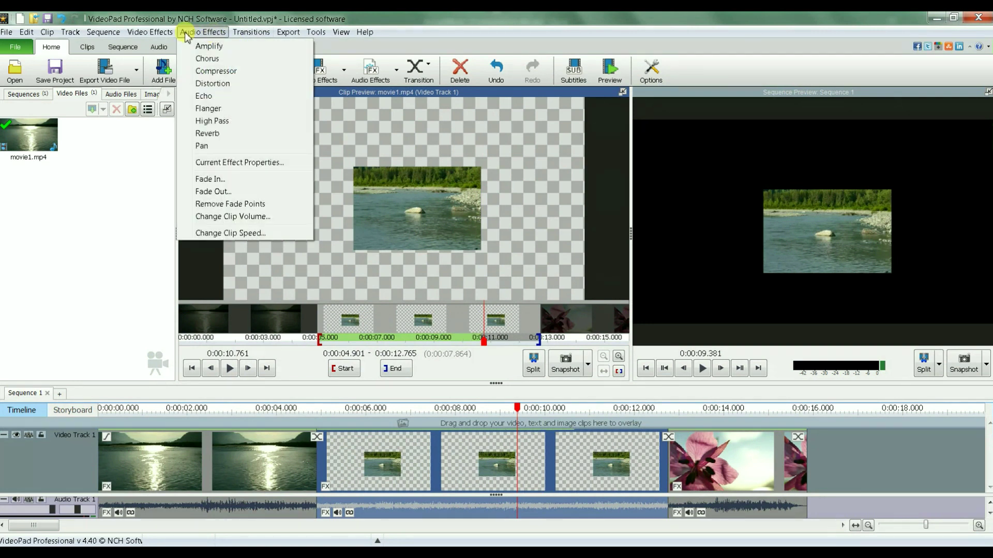
mouse_move(155, 33)
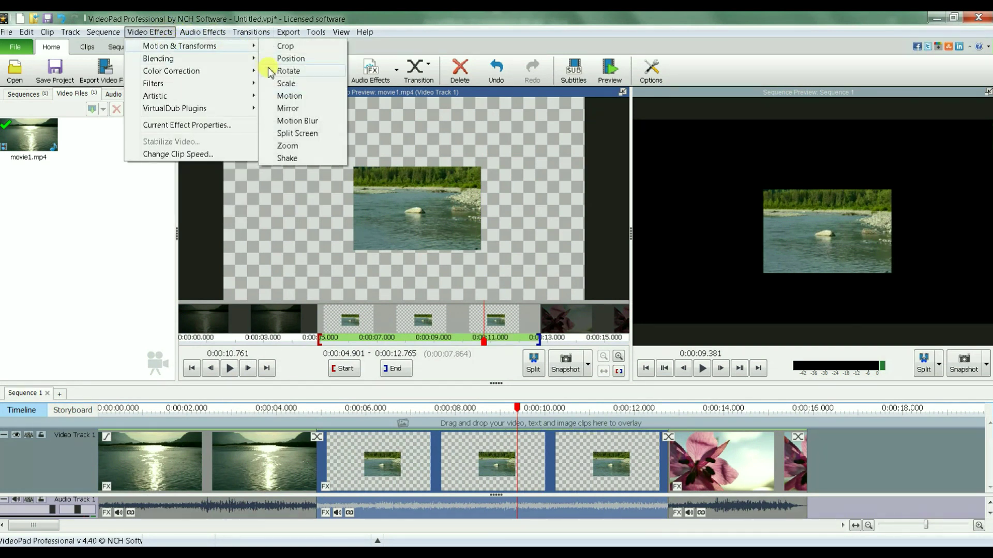
left_click(278, 83)
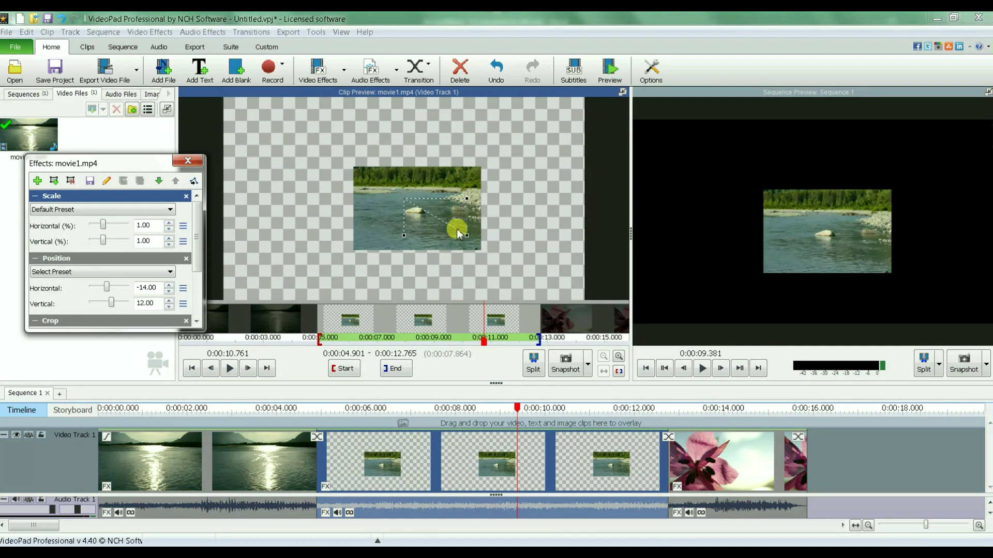
left_click_drag(630, 261, 790, 264)
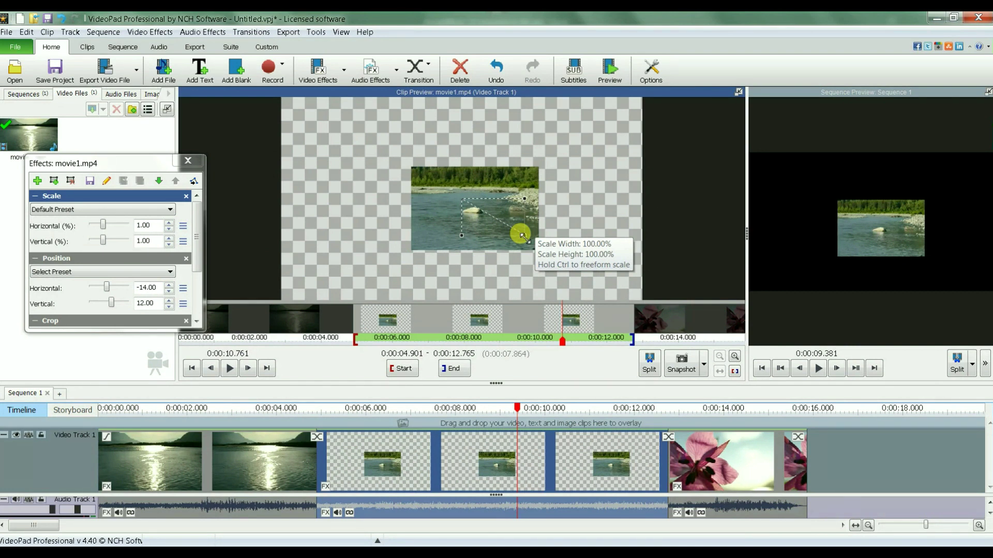
left_click_drag(523, 235, 589, 273)
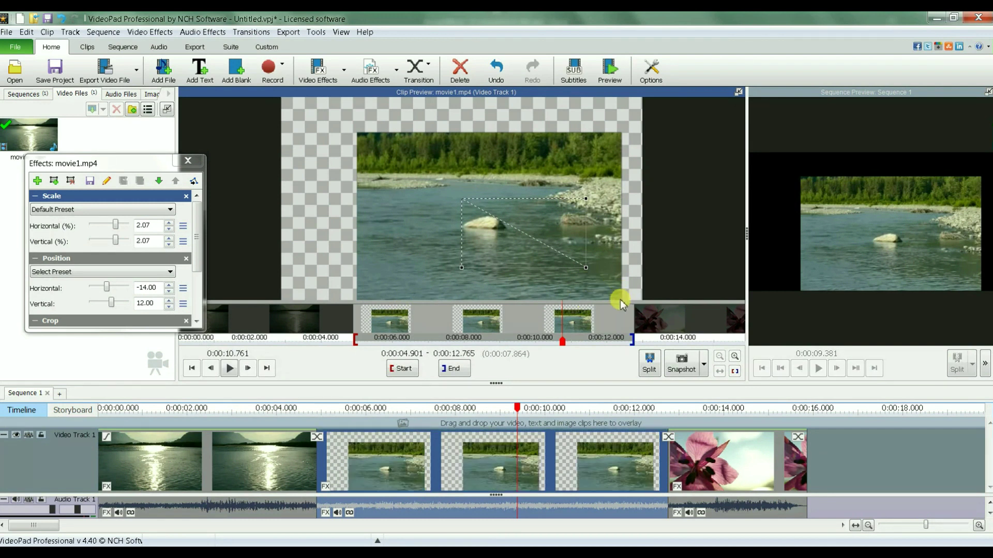
mouse_move(584, 265)
left_click_drag(584, 266, 578, 263)
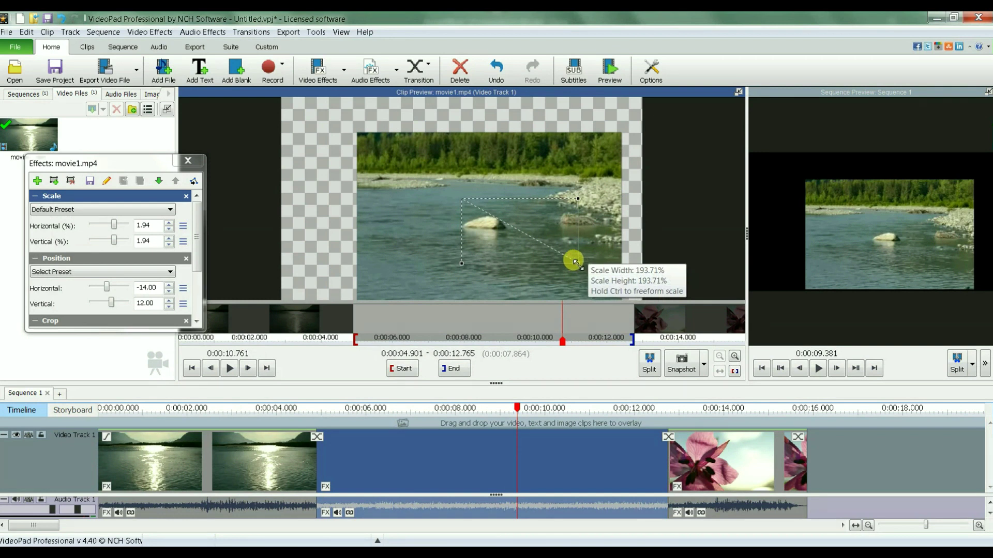
left_click_drag(575, 263, 573, 260)
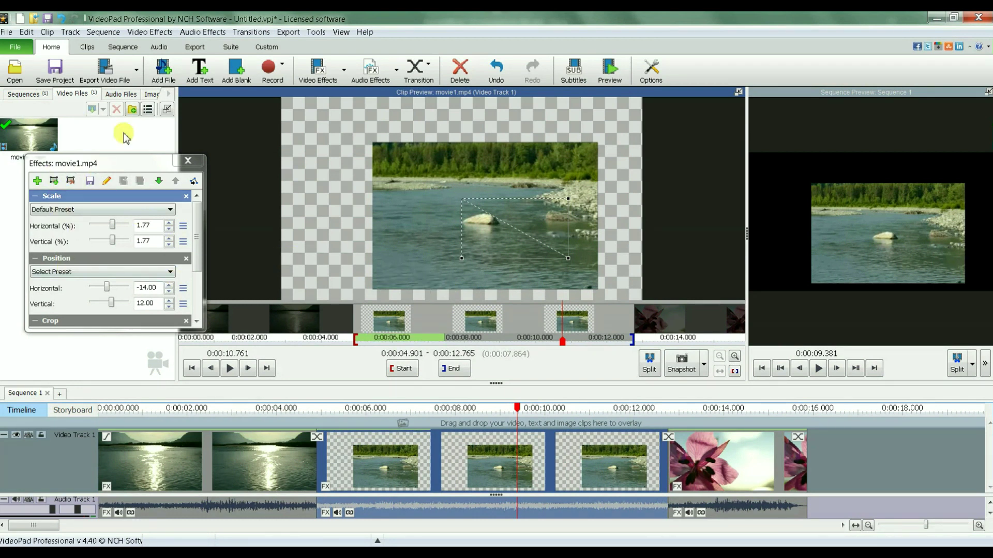
left_click(56, 198)
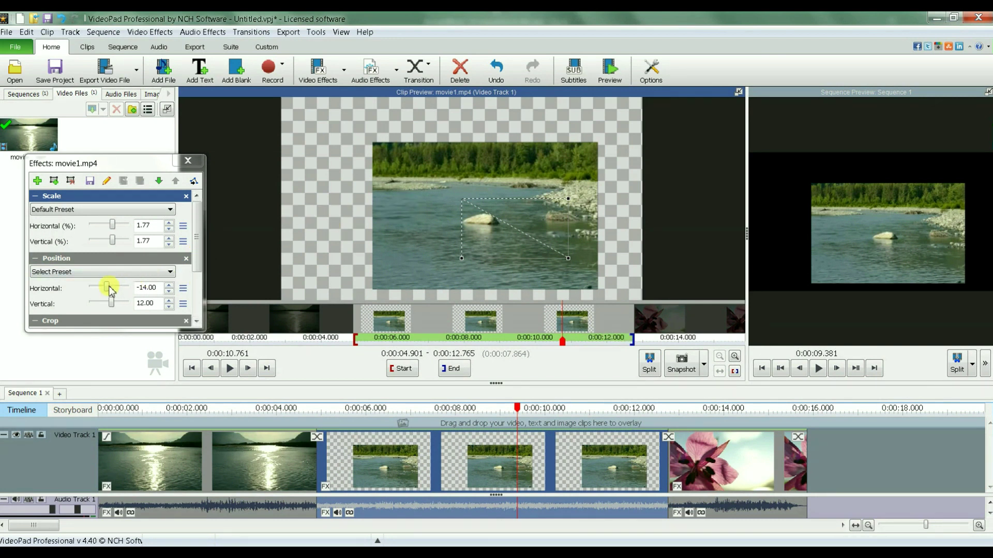
left_click_drag(107, 287, 105, 286)
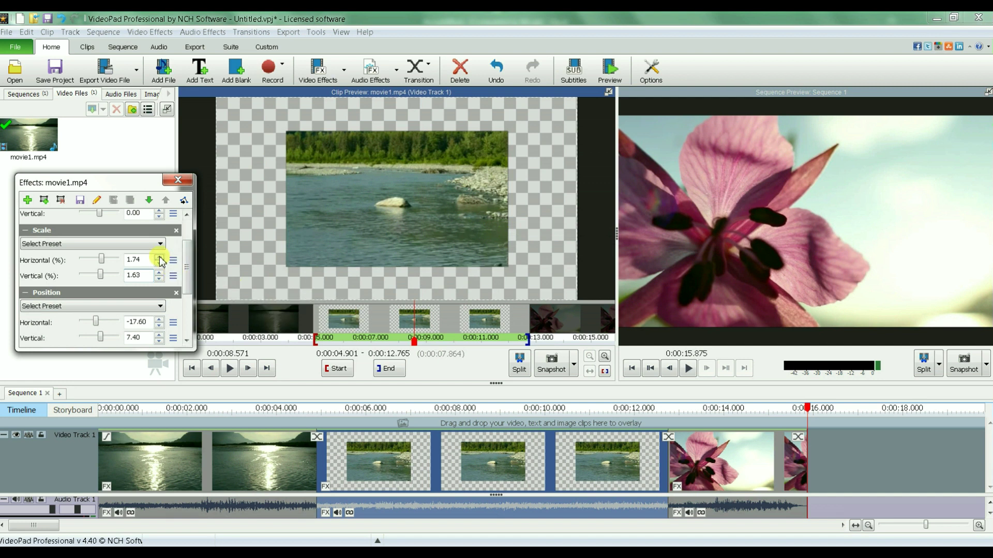
Set the Scale effect's horizontal value to 2.84 for the river segment
left_click(160, 257)
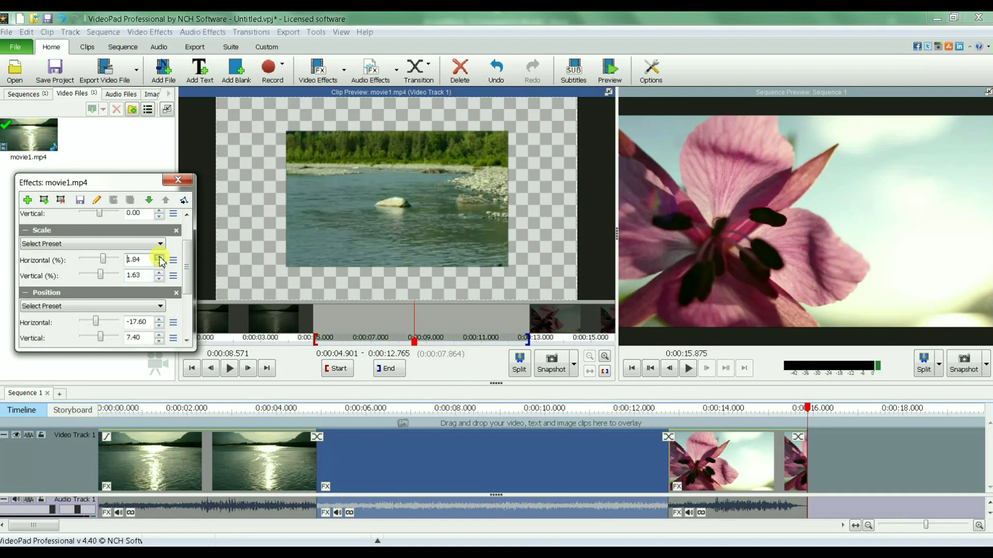
left_click(160, 258)
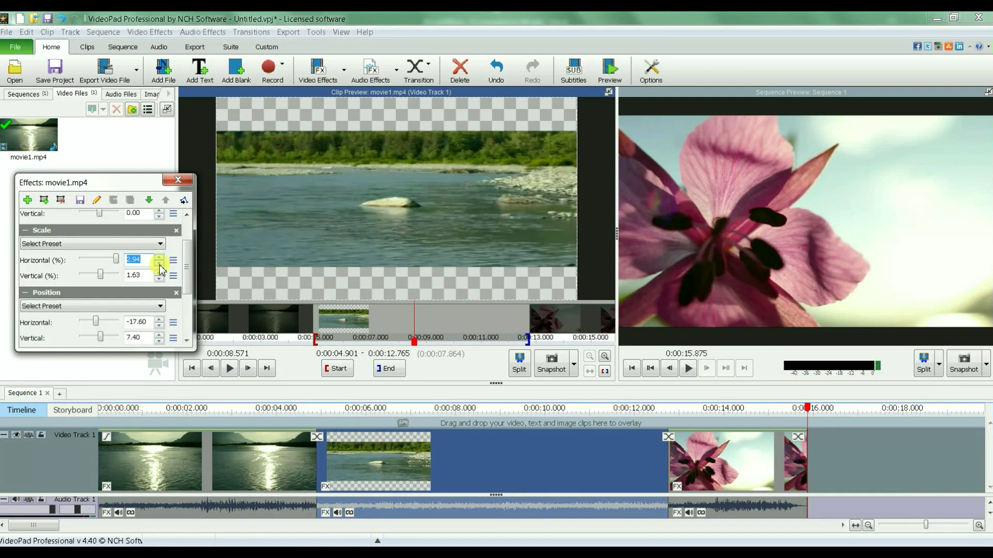
left_click(159, 265)
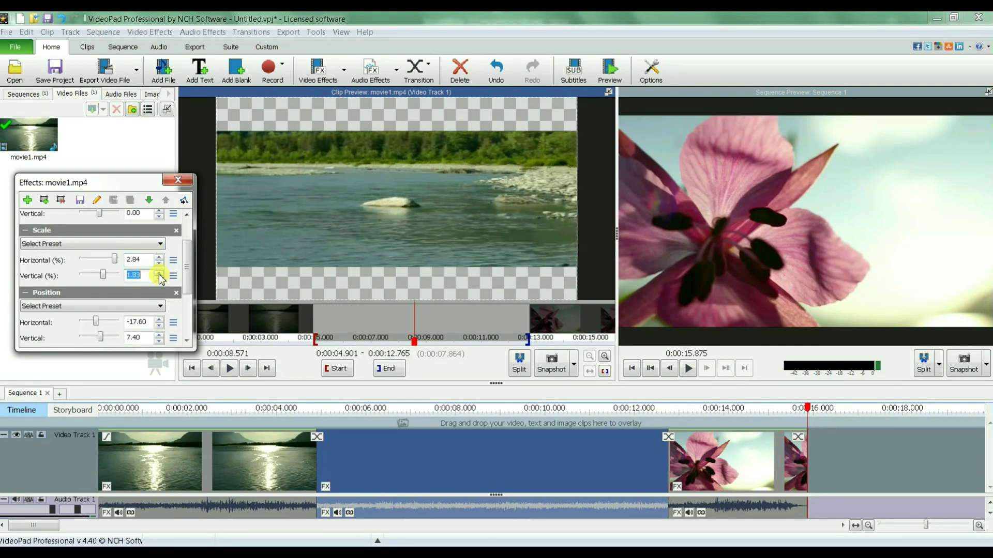
Set the Scale effect's vertical value to 2.33 and close the effects window
left_click(160, 274)
left_click(160, 274)
left_click(160, 274)
left_click(160, 274)
left_click(160, 274)
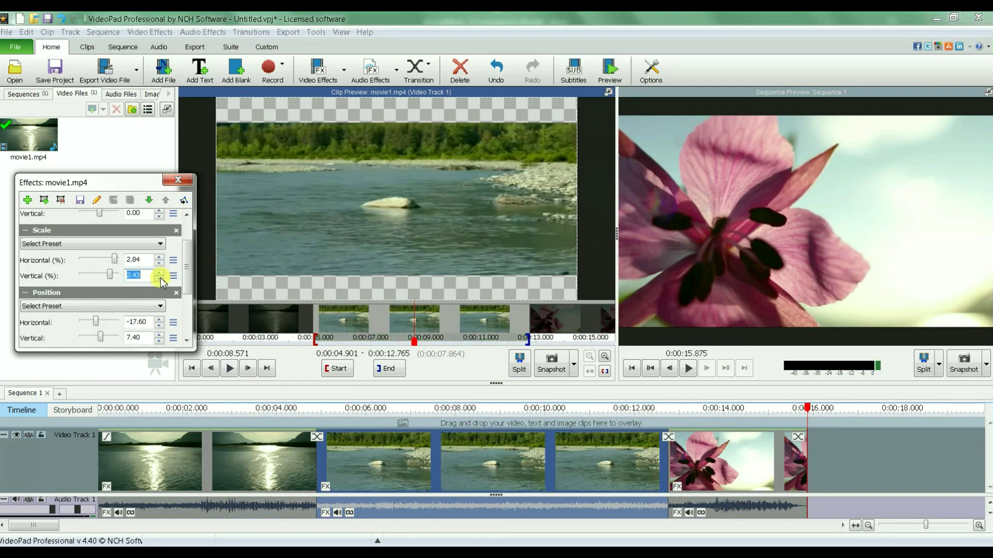
left_click(160, 279)
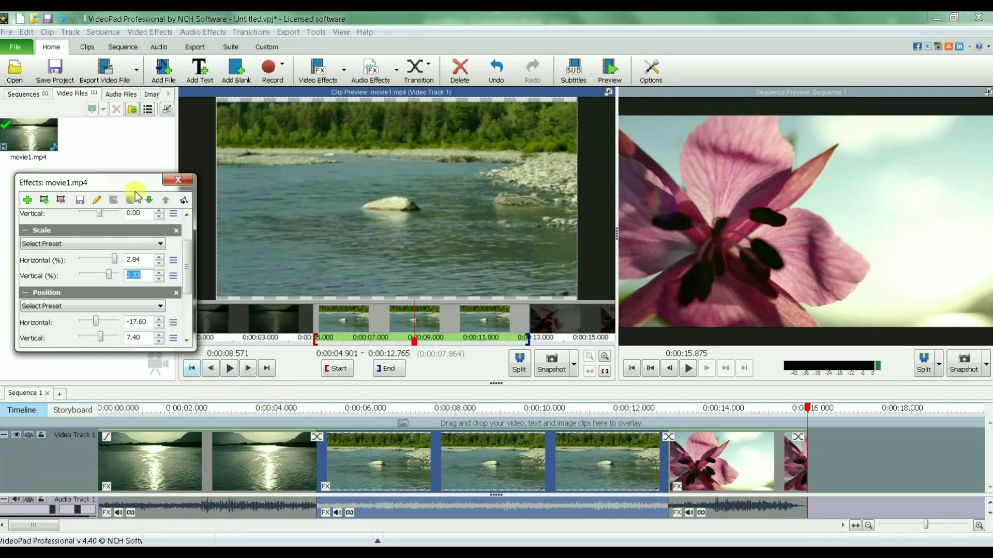
left_click_drag(150, 183, 119, 157)
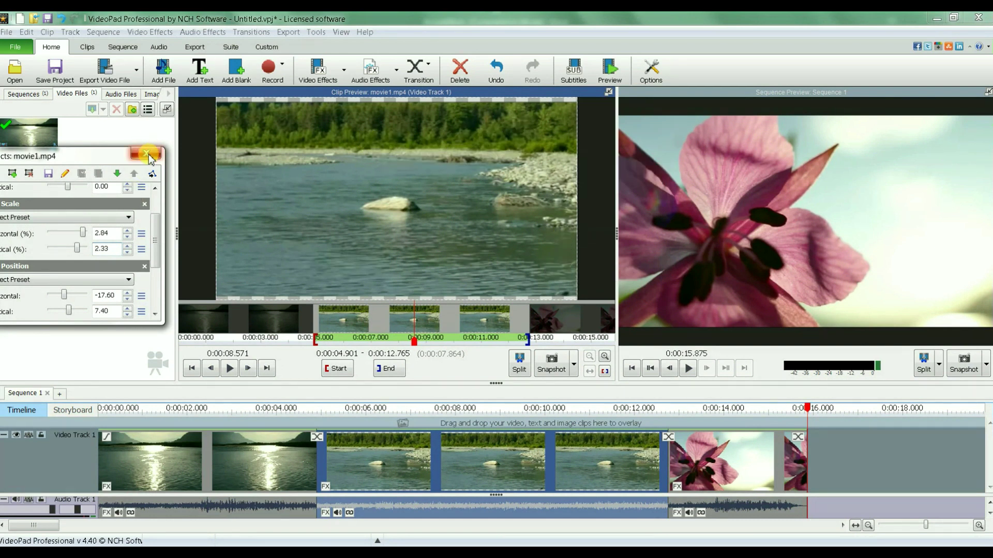
left_click_drag(100, 156, 140, 155)
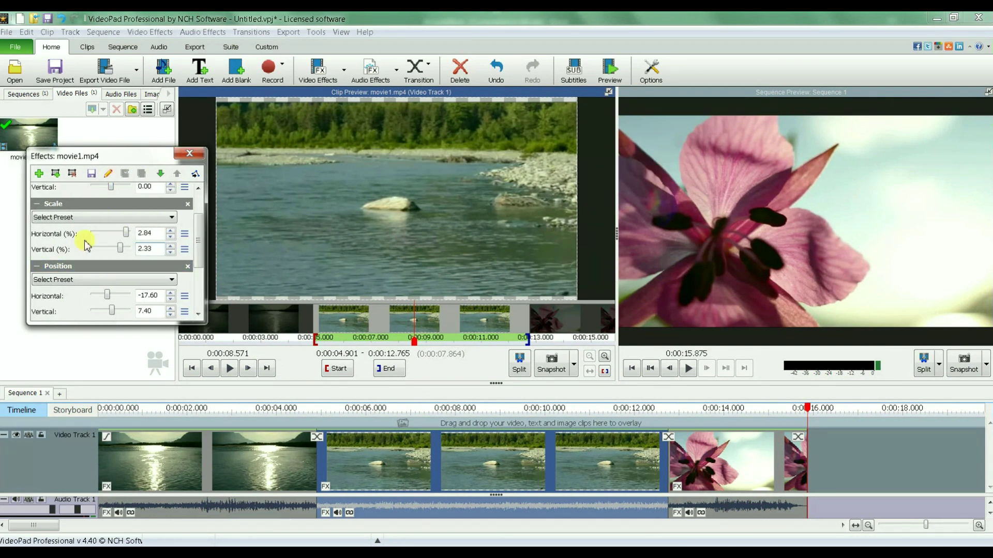
left_click(192, 154)
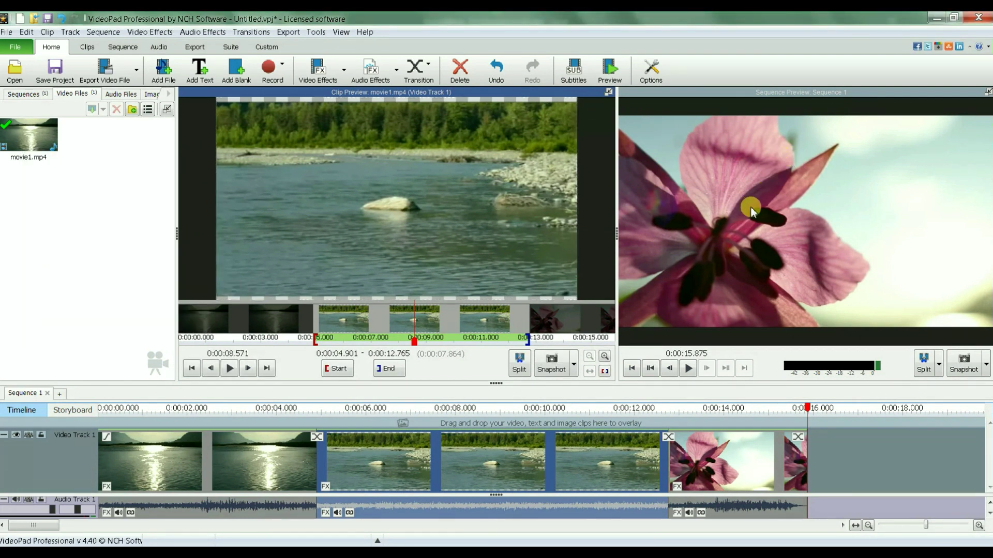
Play the sequence from the beginning to review the scaled river segment, lowering the system speaker volume during playback
left_click(632, 368)
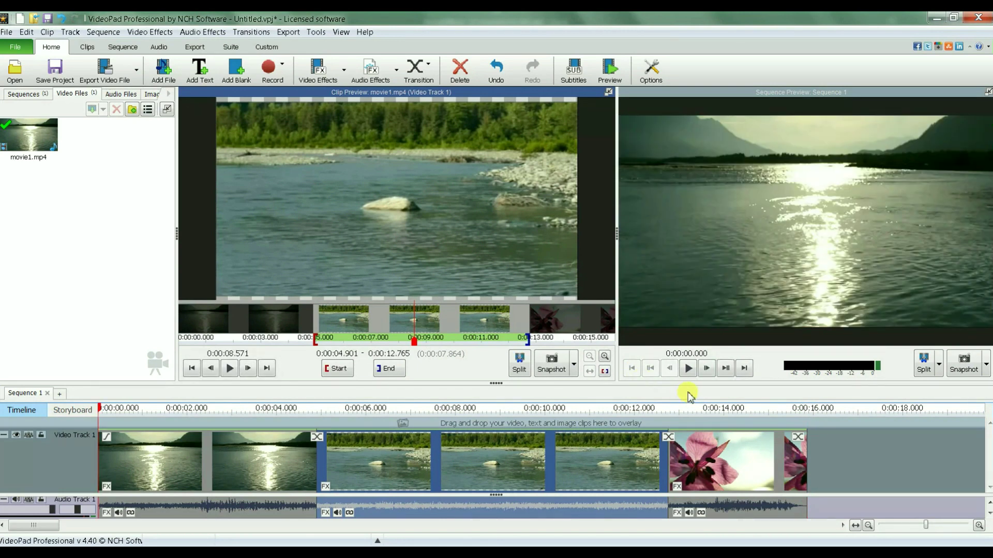
left_click(688, 368)
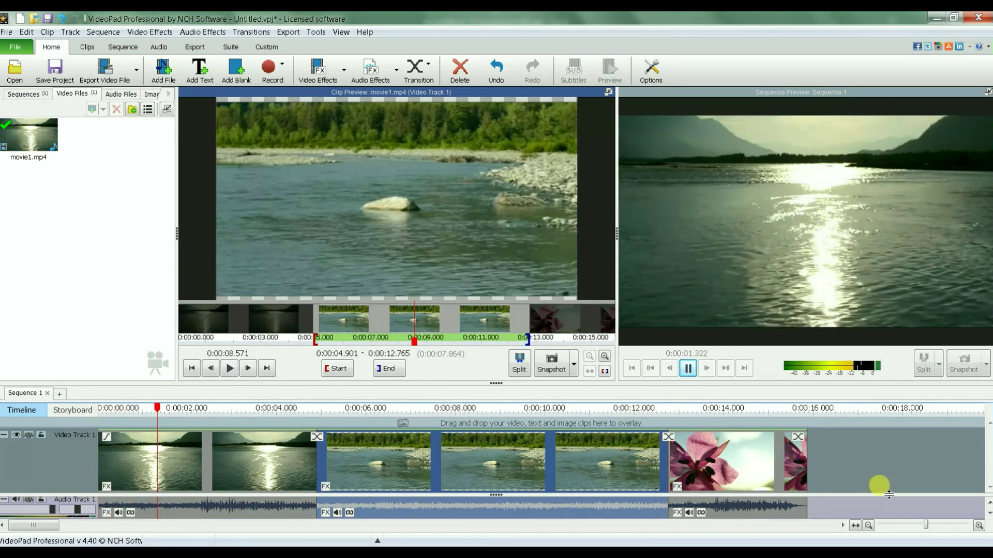
left_click(950, 552)
left_click_drag(949, 447, 949, 459)
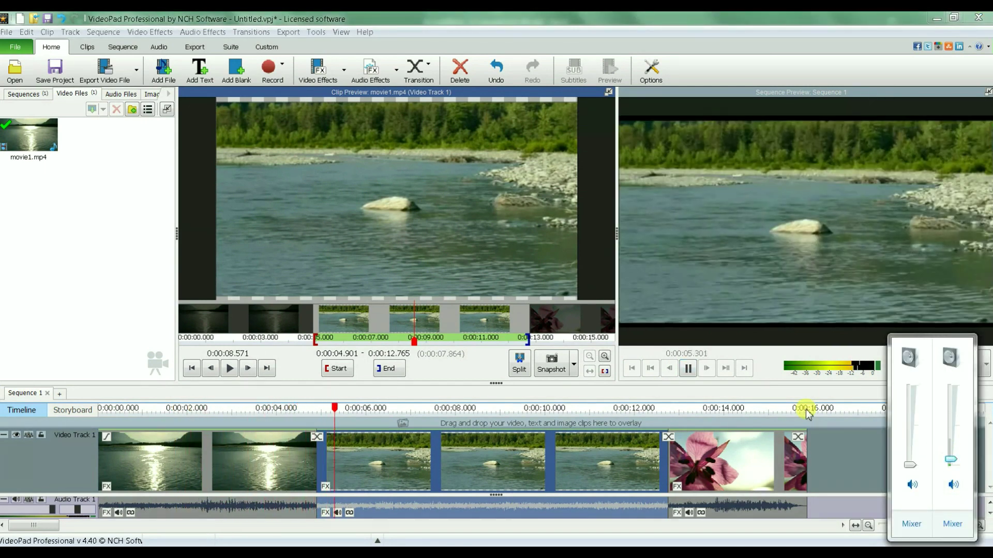
Switch to the royalty free video folder and open the unedited movie1 - Copy.mp4 in VLC media player
left_click(810, 387)
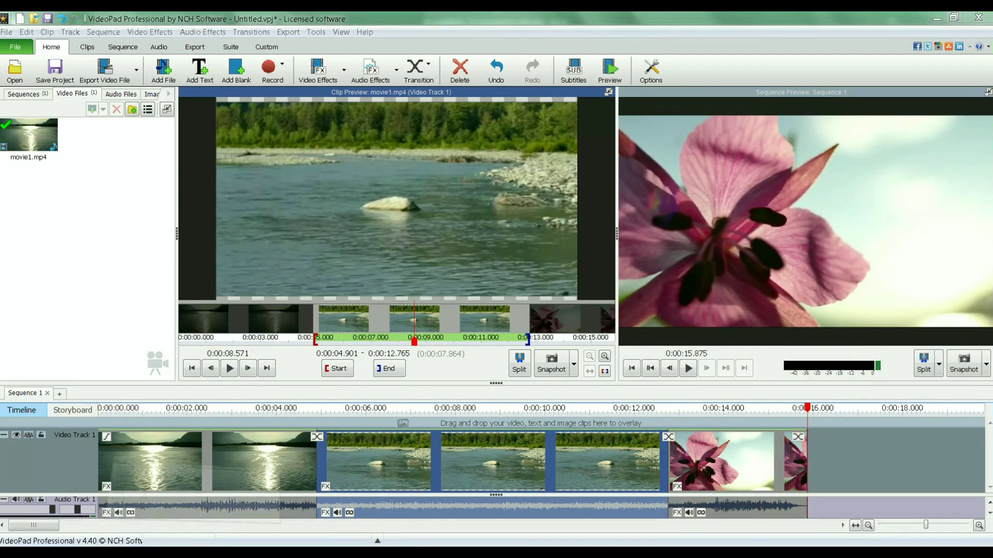
key("alt+Tab")
left_click(391, 184)
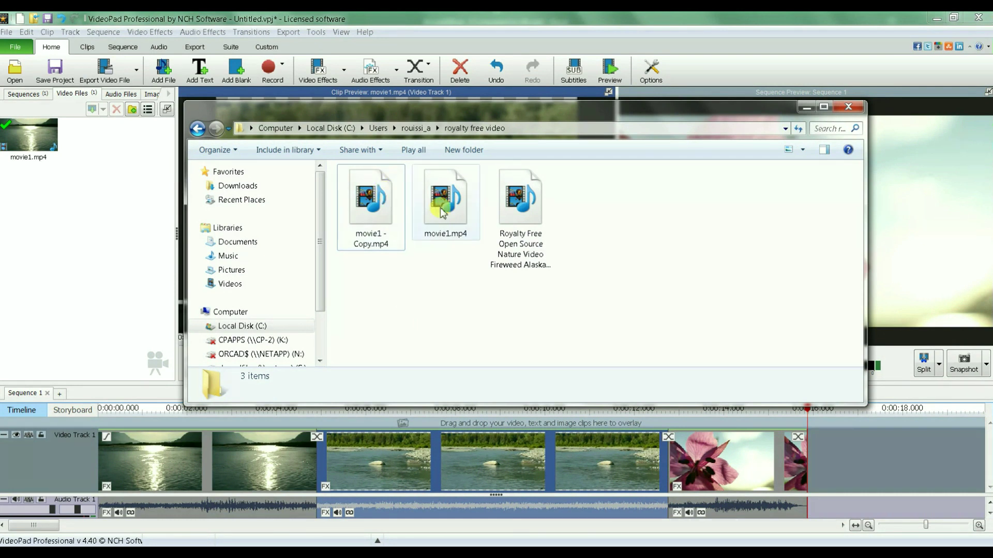
left_click(384, 205)
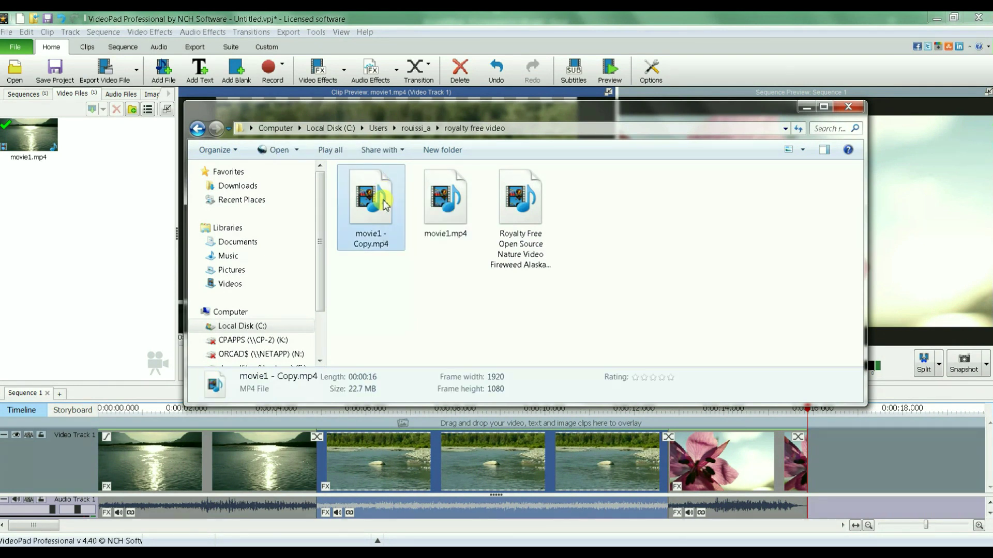
right_click(384, 201)
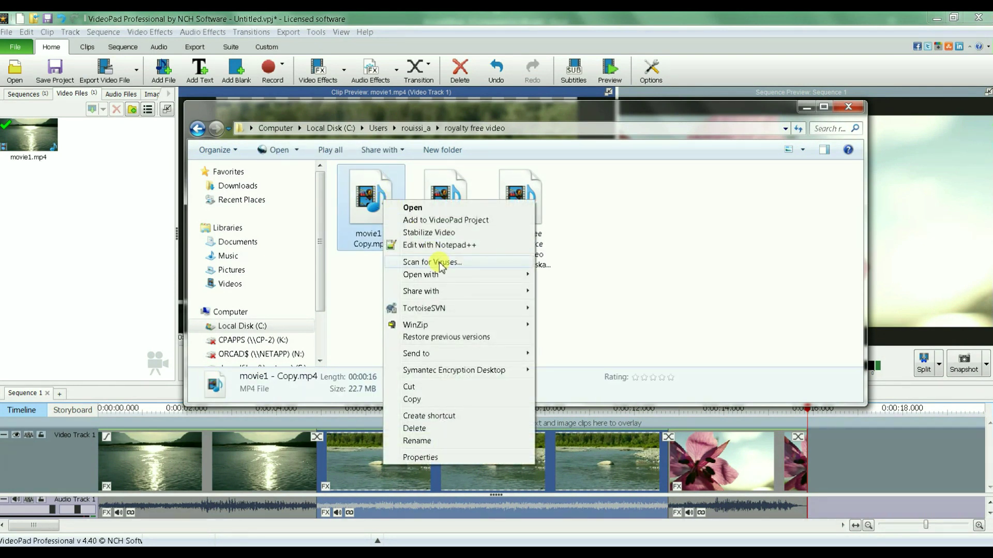
mouse_move(447, 275)
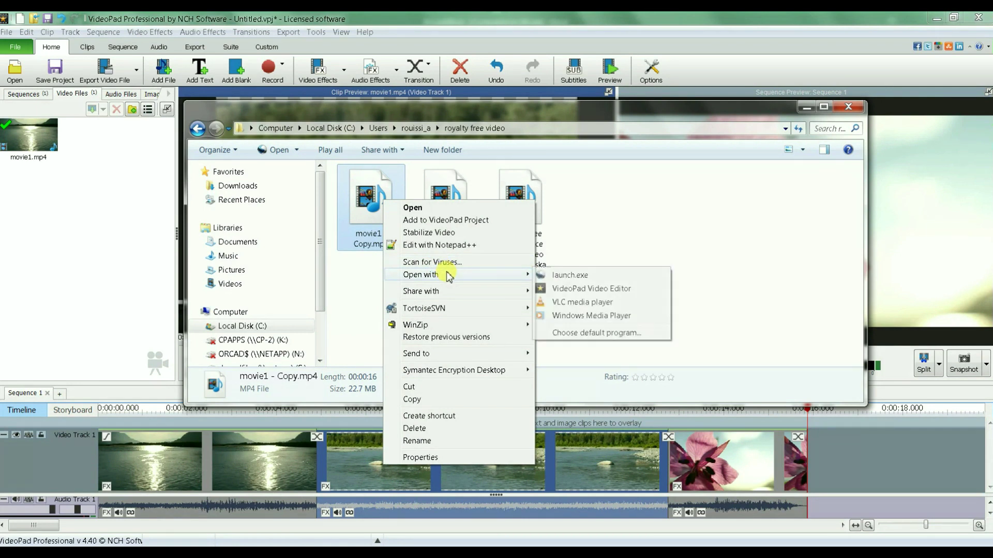
left_click(543, 303)
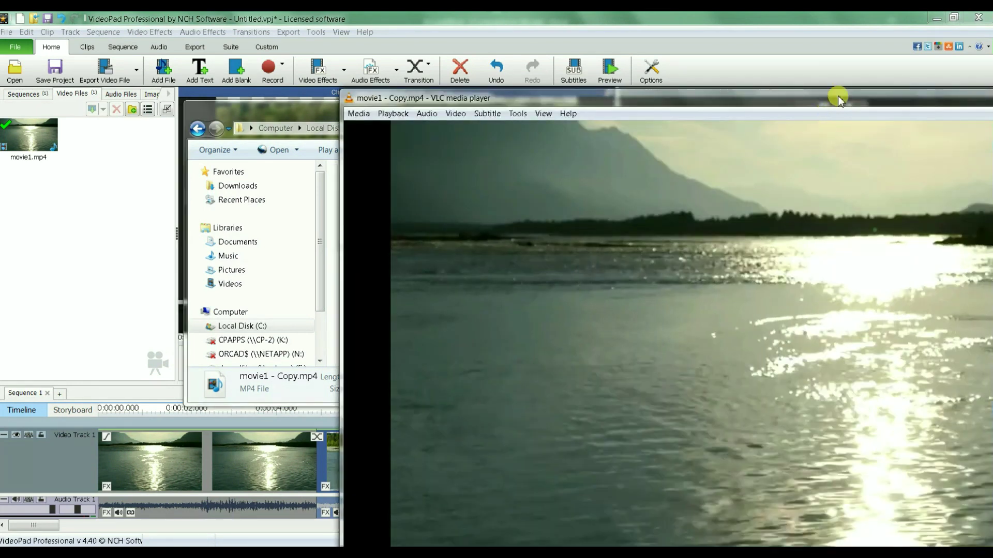
Watch the original movie enlarged to fill the screen for comparison, and minimize the player and folder windows to return to VideoPad
left_click_drag(839, 100, 498, 18)
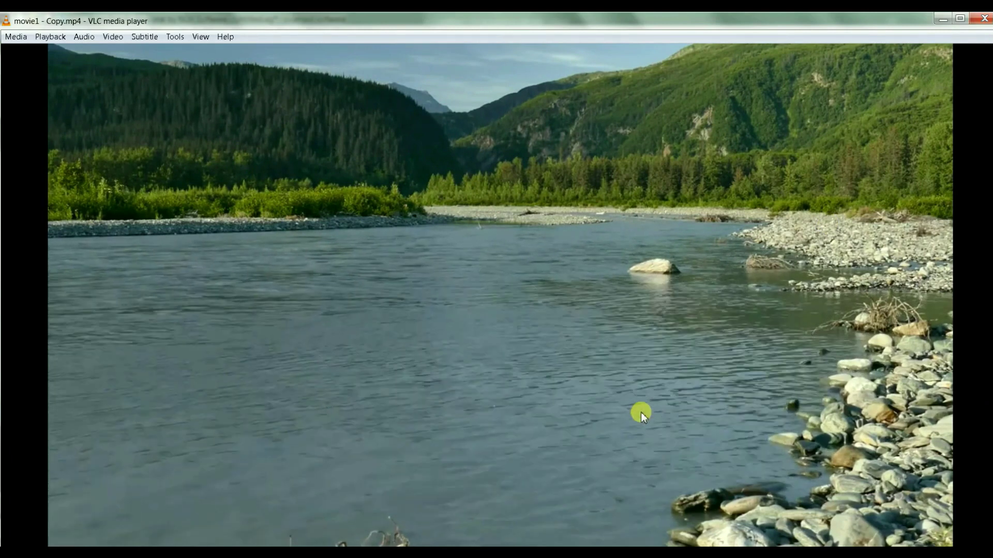
left_click(958, 20)
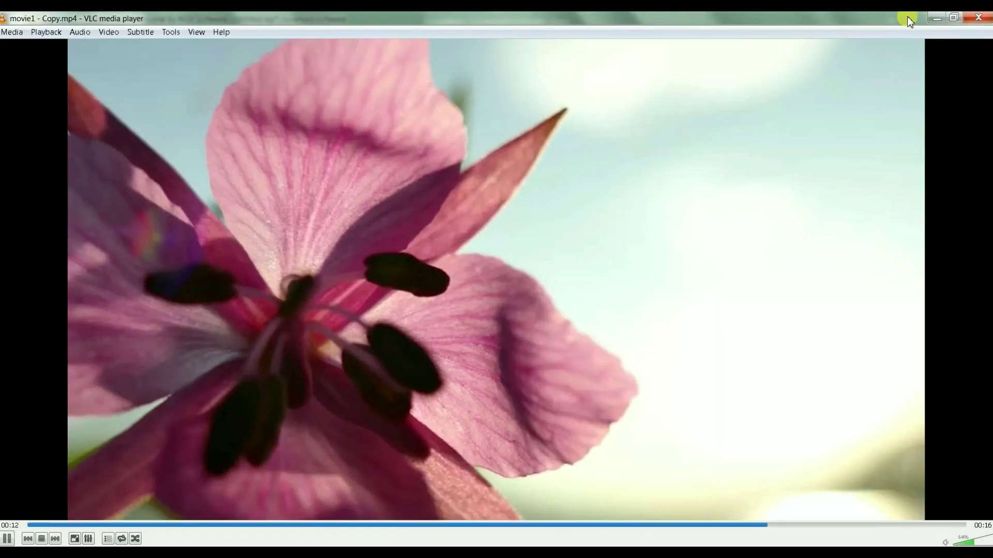
left_click_drag(907, 18, 851, 36)
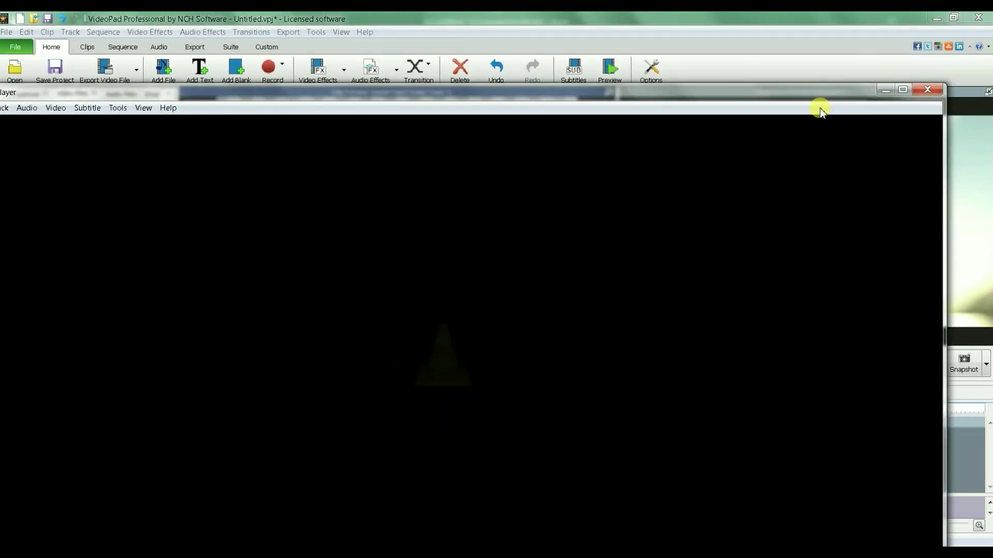
left_click(884, 91)
left_click(805, 108)
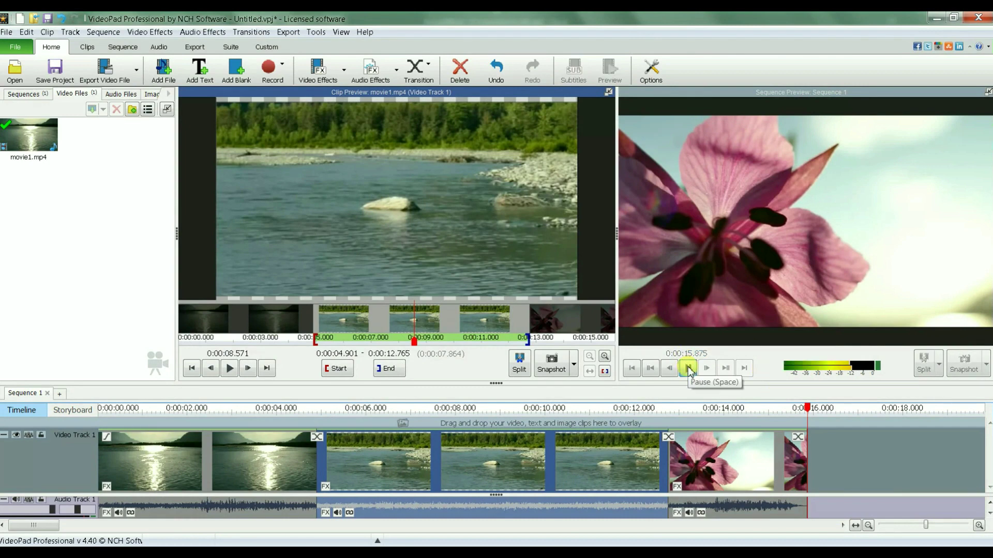
Play the edited sequence through to its end to compare it with the original, turning the system speaker volume down slightly
left_click(687, 369)
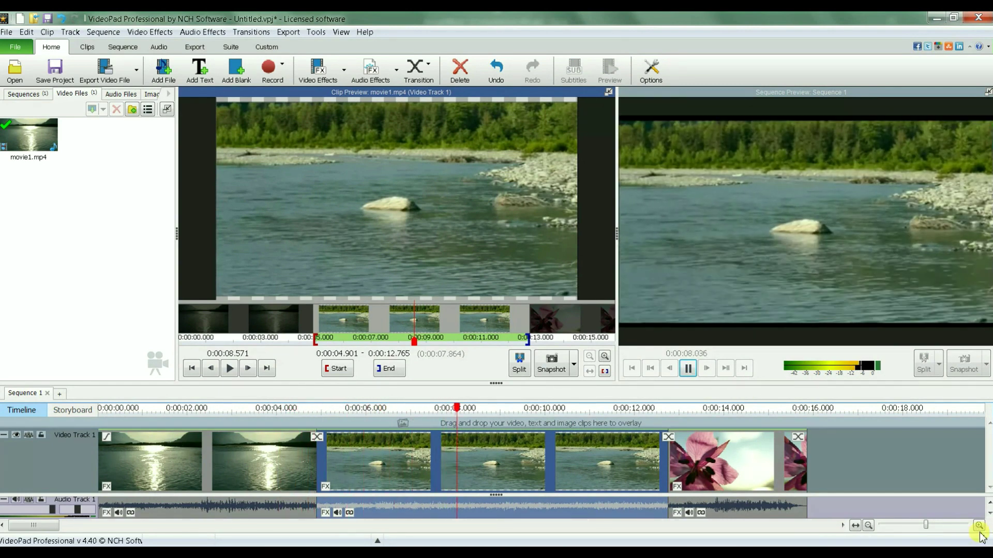
left_click(933, 556)
left_click_drag(950, 460, 951, 463)
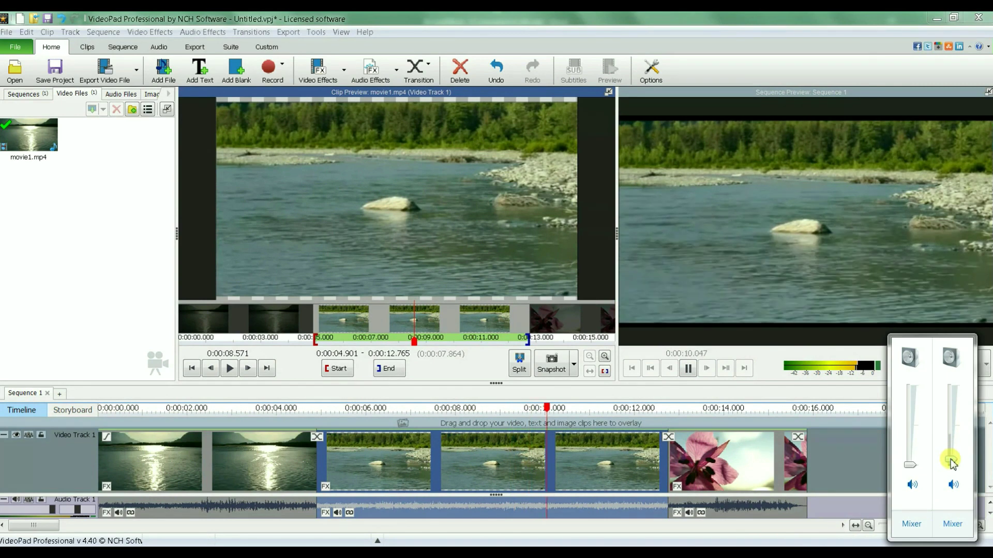
left_click(755, 393)
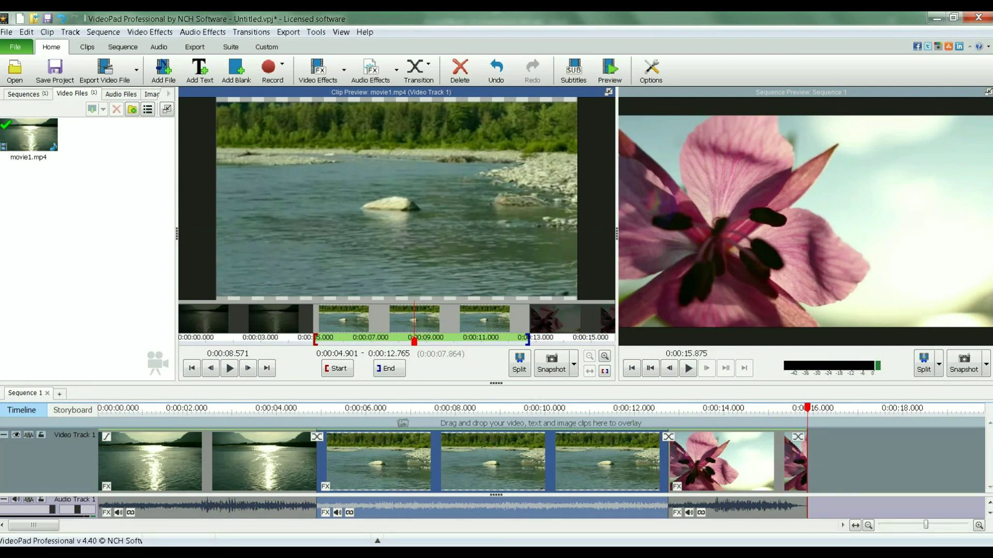
mouse_move(695, 520)
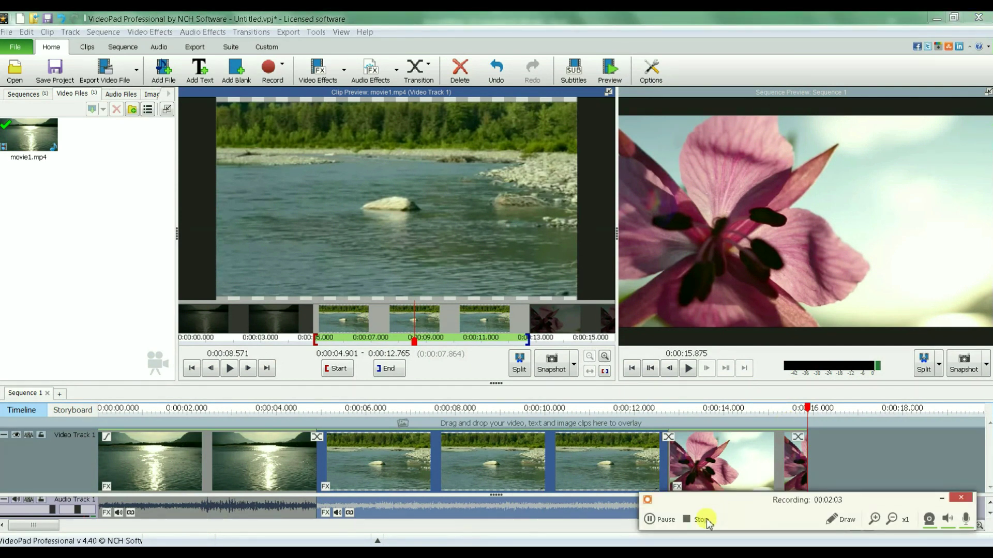